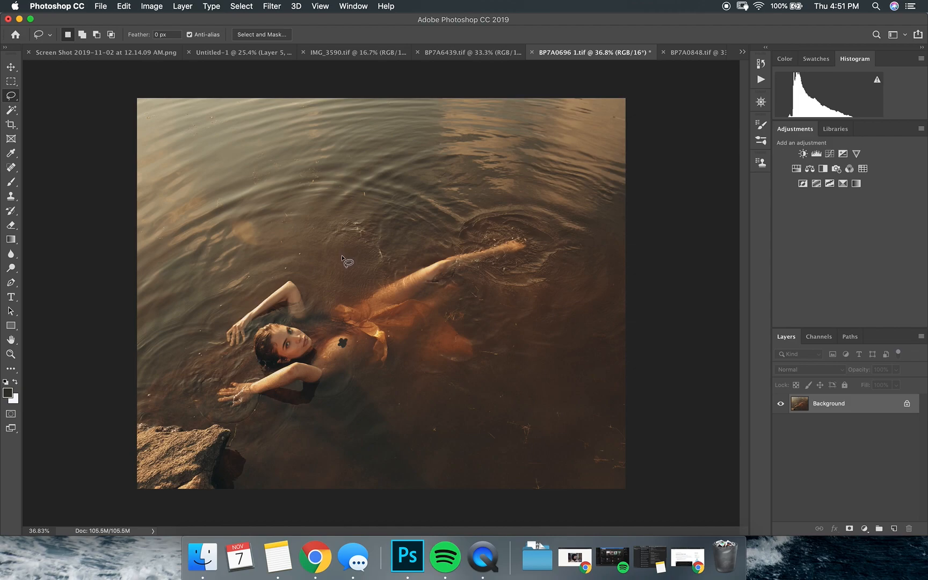
pyautogui.press('super+equal')
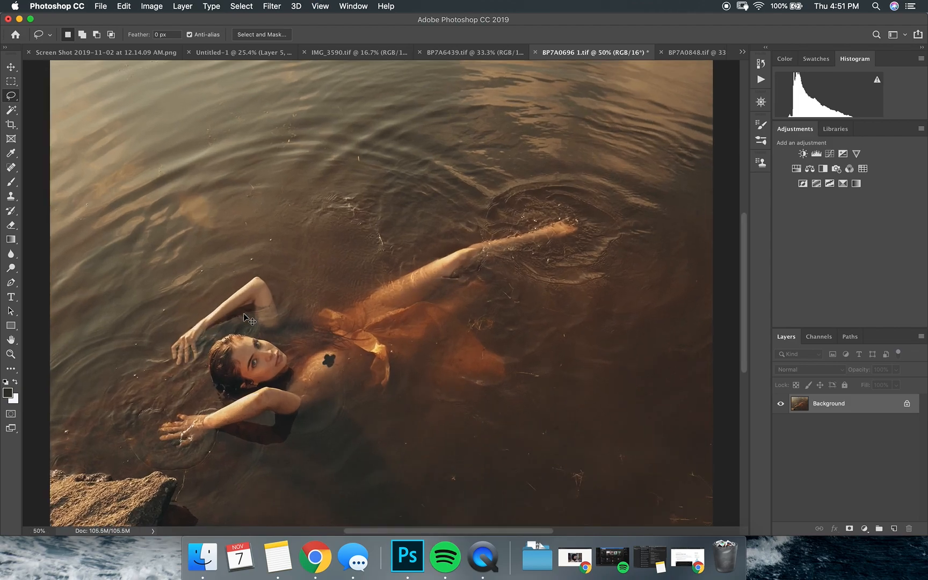
pyautogui.press('super+equal')
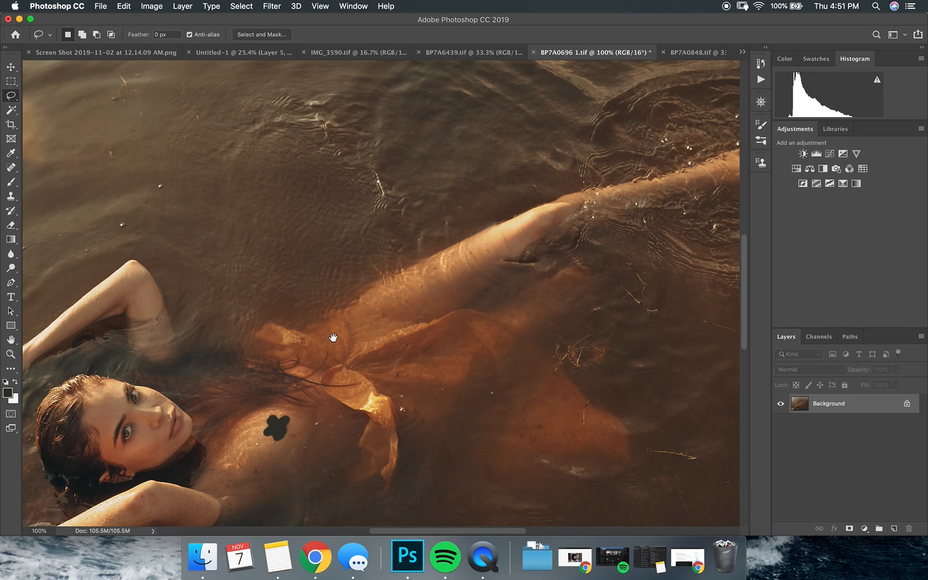
pyautogui.scroll(-10, 460, 305)
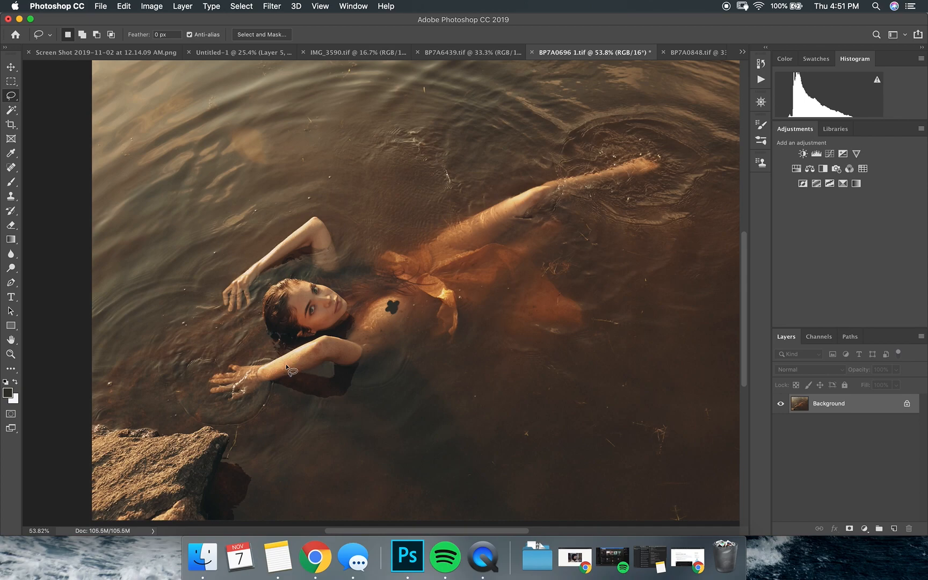
pyautogui.moveTo(285, 359)
pyautogui.mouseDown()
pyautogui.moveTo(259, 374)
pyautogui.moveTo(270, 381)
pyautogui.moveTo(309, 353)
pyautogui.moveTo(280, 369)
pyautogui.mouseUp()
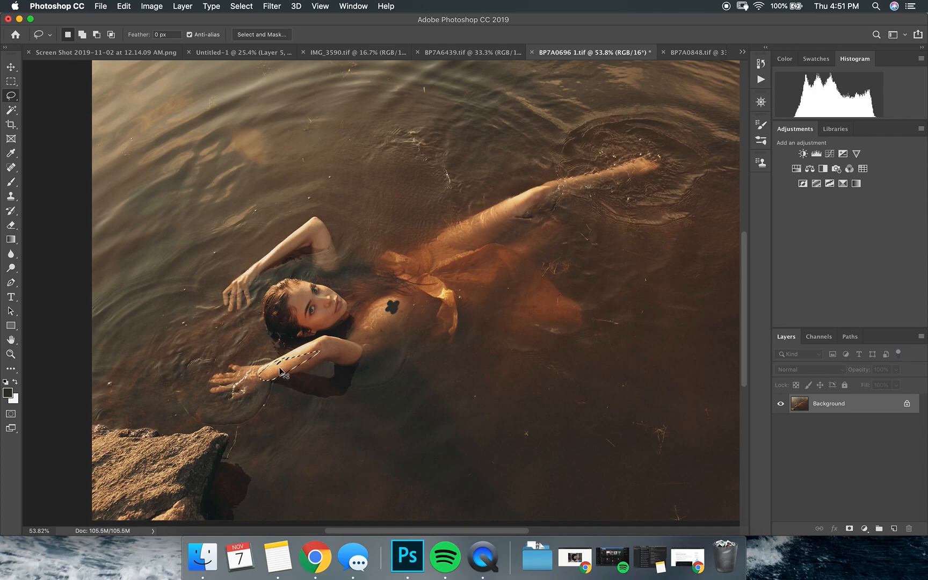
pyautogui.click(280, 369)
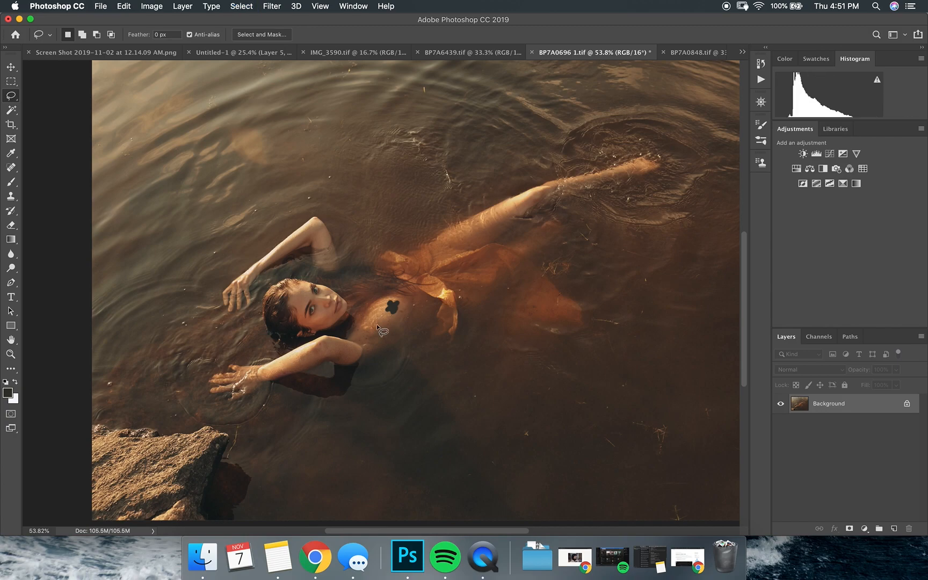
# Lasso the woman's leg, chest and lower forearm, face, and raised arm and hand as one combined selection
pyautogui.rightClick(12, 97)
pyautogui.click(48, 97)
pyautogui.moveTo(483, 206)
pyautogui.mouseDown()
pyautogui.moveTo(452, 227)
pyautogui.moveTo(432, 248)
pyautogui.moveTo(437, 258)
pyautogui.moveTo(642, 184)
pyautogui.moveTo(675, 160)
pyautogui.moveTo(630, 160)
pyautogui.moveTo(513, 194)
pyautogui.mouseUp()
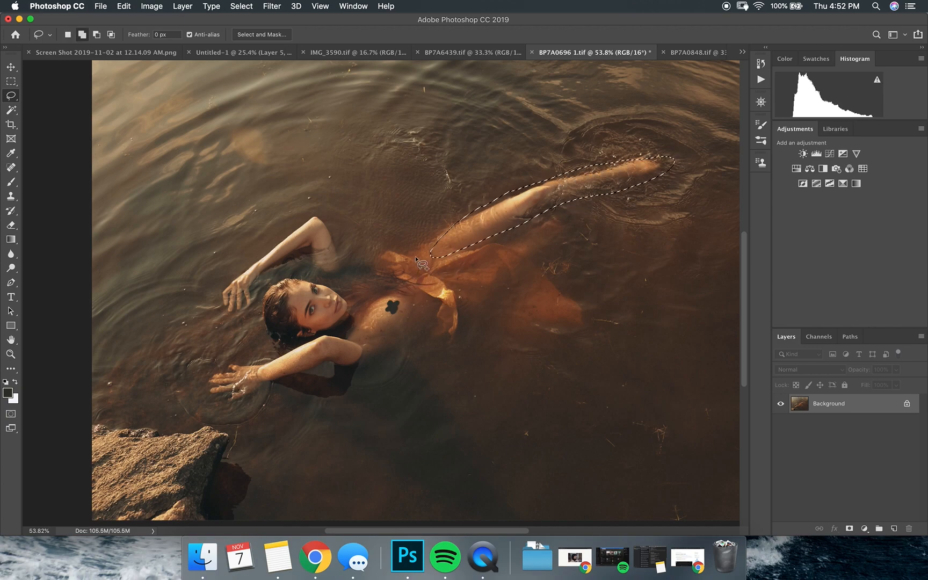
pyautogui.moveTo(403, 282)
pyautogui.mouseDown()
pyautogui.moveTo(375, 291)
pyautogui.moveTo(355, 341)
pyautogui.moveTo(403, 344)
pyautogui.moveTo(416, 298)
pyautogui.moveTo(379, 298)
pyautogui.moveTo(358, 333)
pyautogui.moveTo(329, 333)
pyautogui.moveTo(257, 368)
pyautogui.moveTo(300, 379)
pyautogui.moveTo(378, 342)
pyautogui.mouseUp()
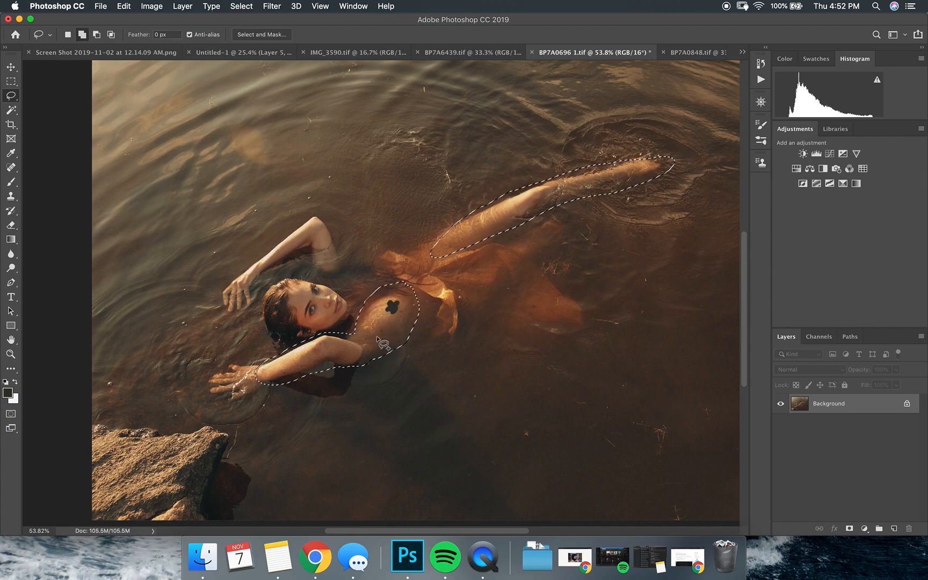
pyautogui.moveTo(290, 282)
pyautogui.mouseDown()
pyautogui.moveTo(295, 324)
pyautogui.moveTo(318, 335)
pyautogui.moveTo(349, 305)
pyautogui.moveTo(326, 280)
pyautogui.moveTo(304, 279)
pyautogui.moveTo(281, 247)
pyautogui.moveTo(313, 229)
pyautogui.moveTo(317, 243)
pyautogui.moveTo(243, 306)
pyautogui.moveTo(225, 309)
pyautogui.moveTo(242, 283)
pyautogui.moveTo(251, 304)
pyautogui.moveTo(230, 293)
pyautogui.mouseUp()
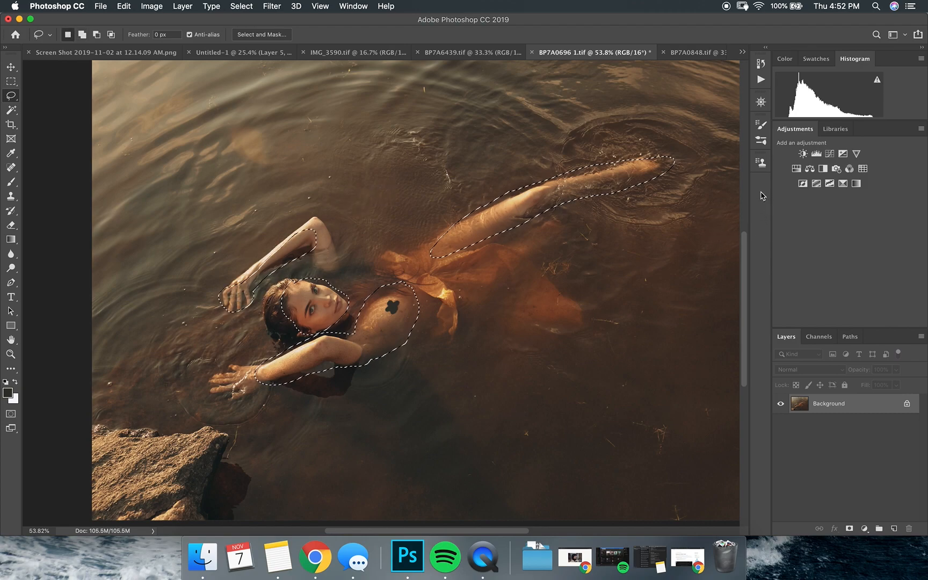
pyautogui.press('alt')
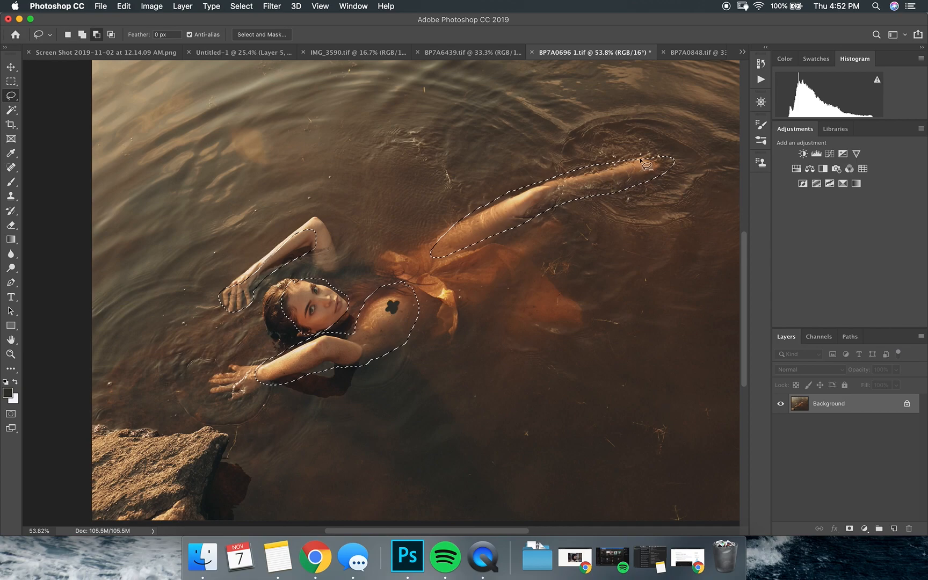
pyautogui.moveTo(635, 139)
pyautogui.mouseDown()
pyautogui.moveTo(601, 171)
pyautogui.moveTo(657, 203)
pyautogui.moveTo(671, 112)
pyautogui.mouseUp()
pyautogui.press('super+z')
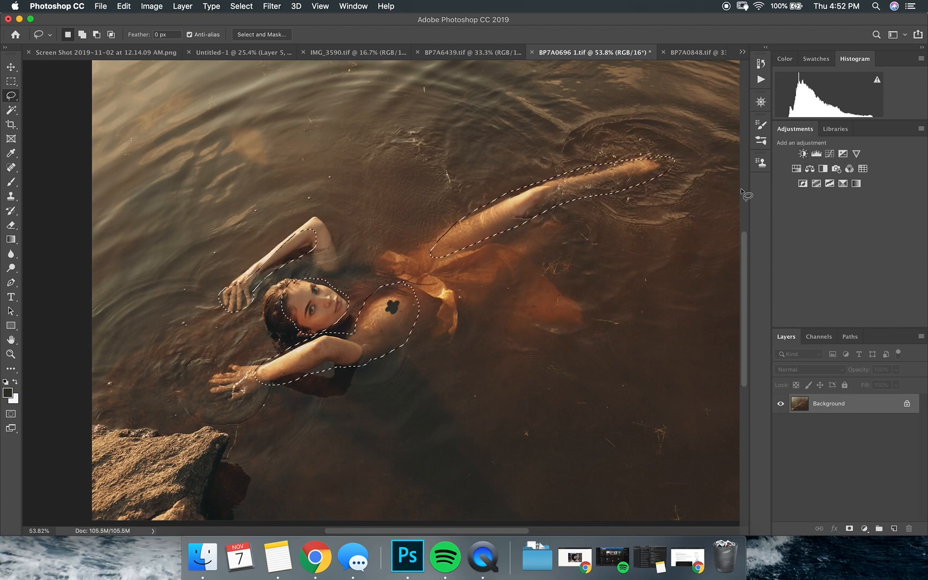
# Add a Selective Color adjustment to the selected skin and set its Yellows to Magenta +9% and Black +20%
pyautogui.click(843, 184)
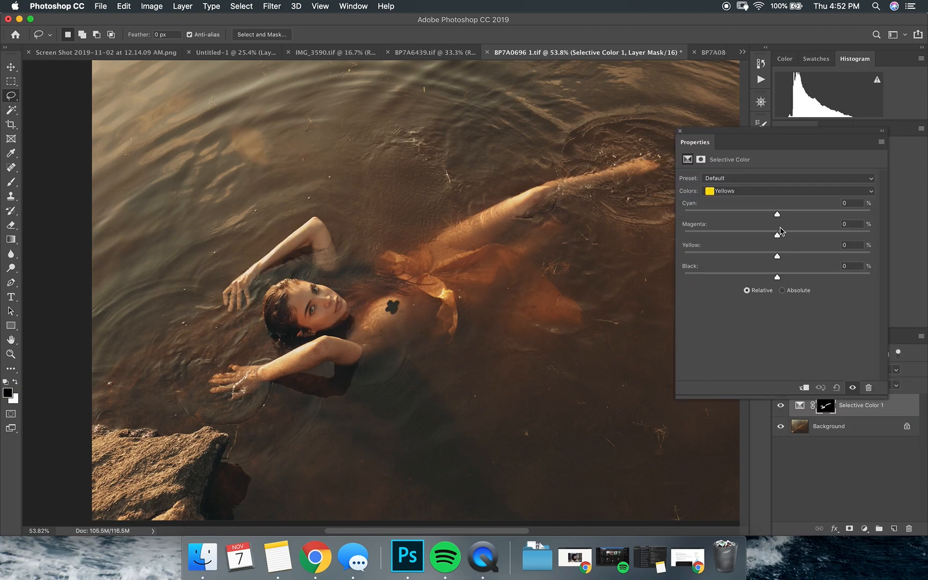
pyautogui.moveTo(807, 277); pyautogui.dragTo(784, 239)
pyautogui.moveTo(784, 241)
pyautogui.mouseDown()
pyautogui.moveTo(873, 239)
pyautogui.moveTo(608, 228)
pyautogui.moveTo(796, 235)
pyautogui.mouseUp()
pyautogui.moveTo(795, 242); pyautogui.dragTo(787, 244)
# Set Cyan to +14% for the Reds of the Selective Color adjustment
pyautogui.click(739, 193)
pyautogui.click(757, 184)
pyautogui.moveTo(779, 217)
pyautogui.mouseDown()
pyautogui.moveTo(815, 216)
pyautogui.moveTo(794, 217)
pyautogui.mouseUp()
# Review the Selective Color adjustment's Yellows and Reds values and its layer mask settings
pyautogui.click(723, 191)
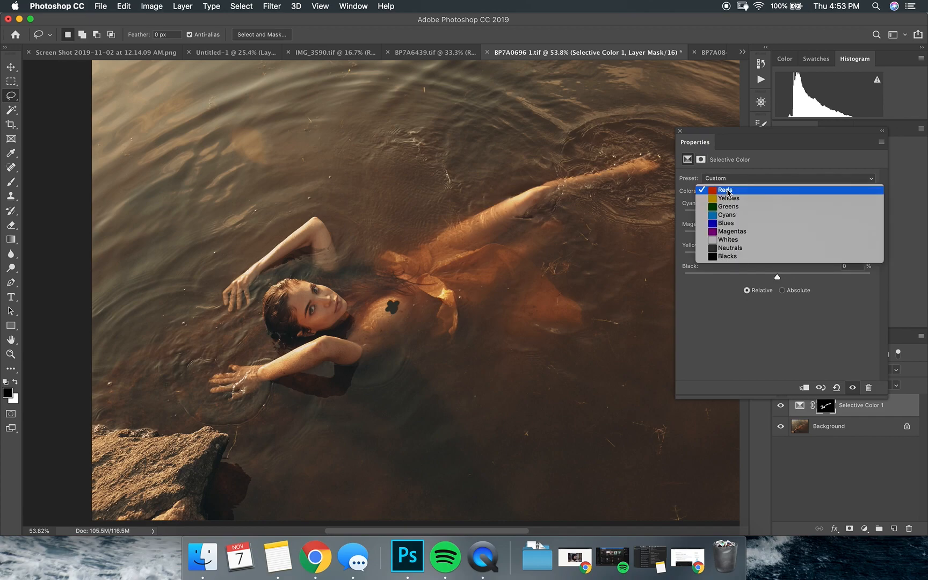
pyautogui.click(728, 199)
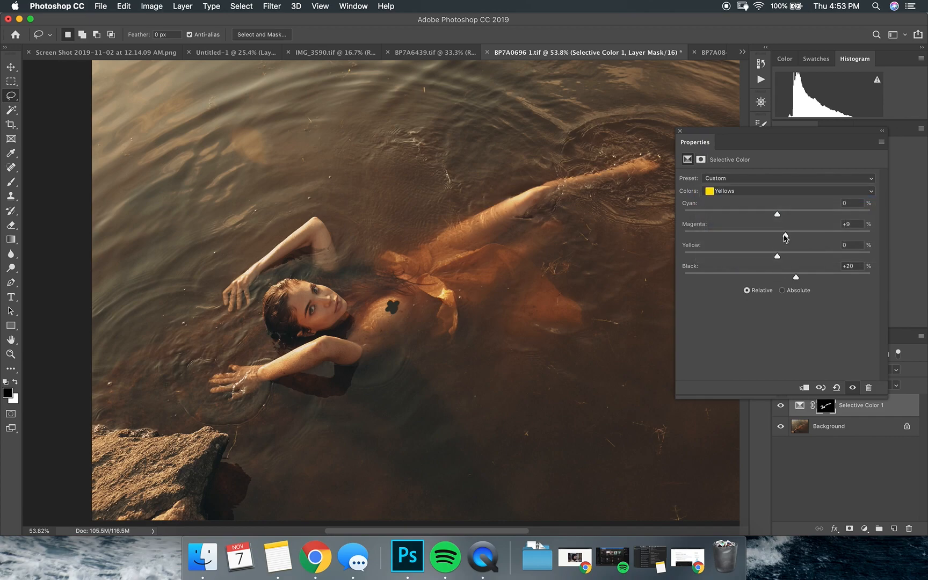
pyautogui.click(735, 197)
pyautogui.click(733, 183)
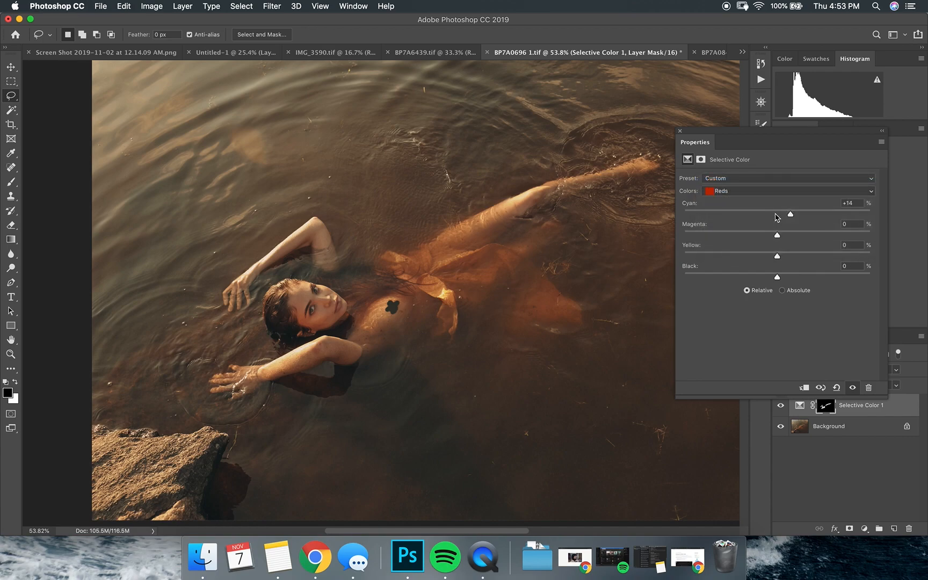
pyautogui.click(701, 160)
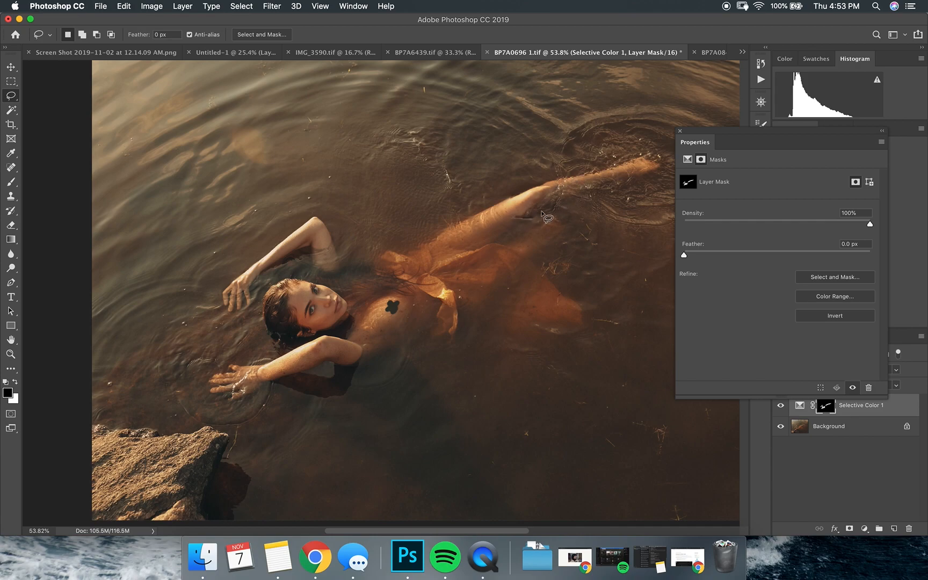
pyautogui.click(687, 159)
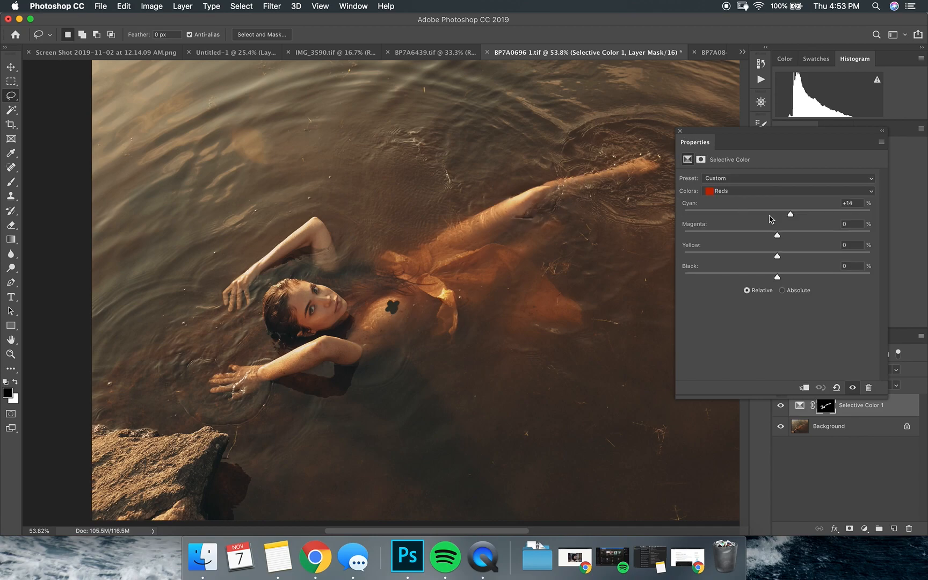
# Try Black at -100% for the Neutrals to expose the masked area, and undo the change
pyautogui.click(762, 193)
pyautogui.click(766, 241)
pyautogui.click(723, 196)
pyautogui.click(725, 199)
pyautogui.moveTo(778, 277); pyautogui.dragTo(629, 279)
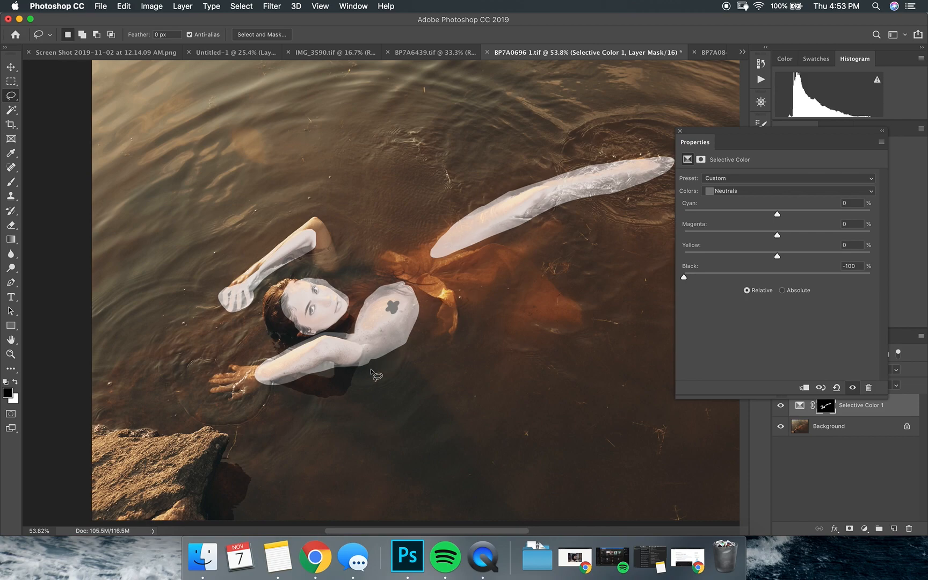
pyautogui.press('super+z')
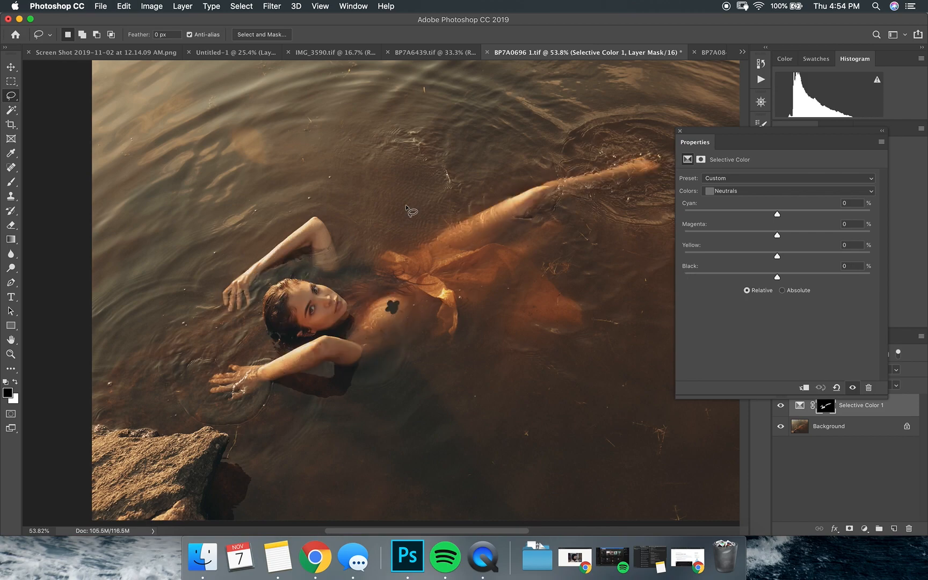
# Display the Selective Color layer's mask by itself and feather it to 42.2 px
pyautogui.click(701, 159)
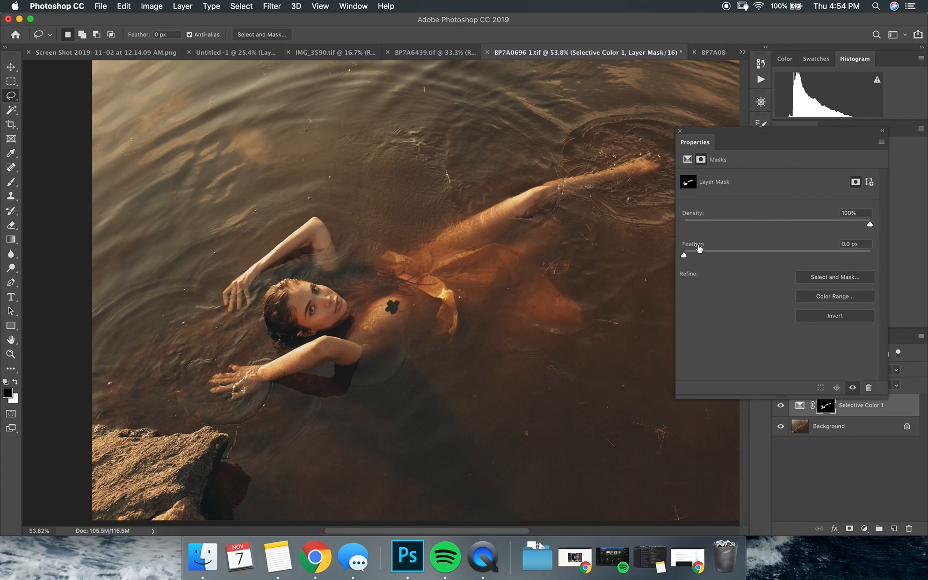
pyautogui.keyDown('alt'); pyautogui.click(826, 406); pyautogui.keyUp('alt')
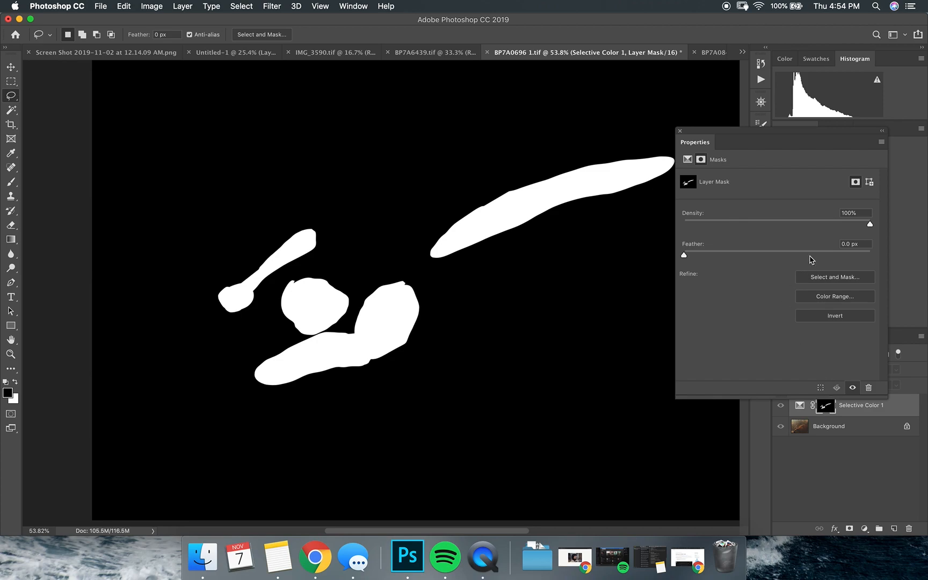
pyautogui.moveTo(820, 255); pyautogui.dragTo(778, 256)
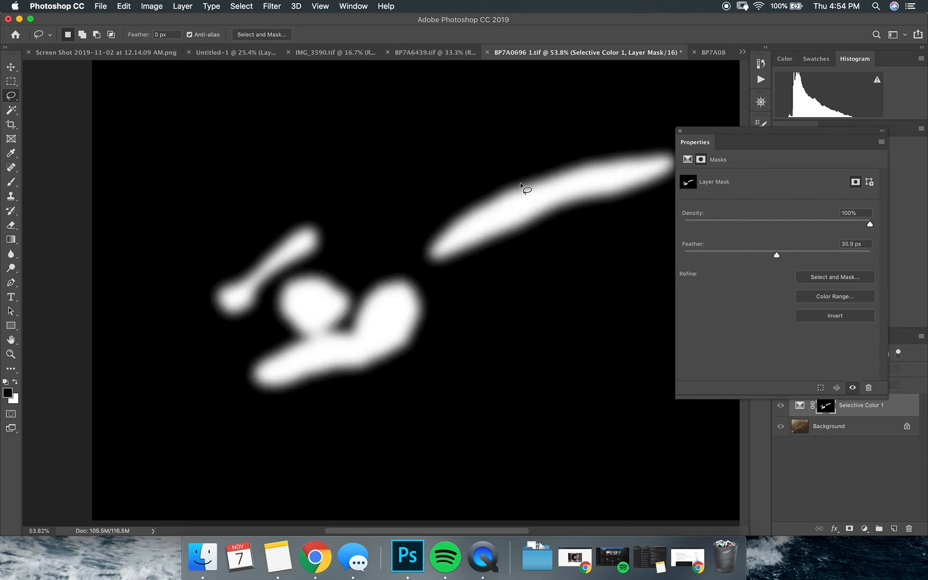
pyautogui.moveTo(777, 256); pyautogui.dragTo(783, 256)
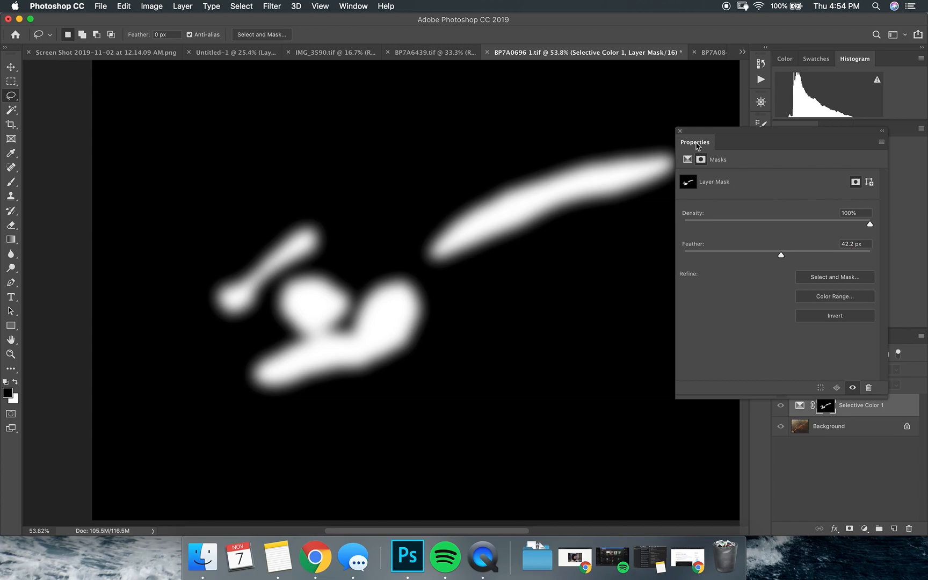
pyautogui.click(678, 133)
# Return to the image and compare the skin tones with the Selective Color layer hidden and shown
pyautogui.click(782, 406)
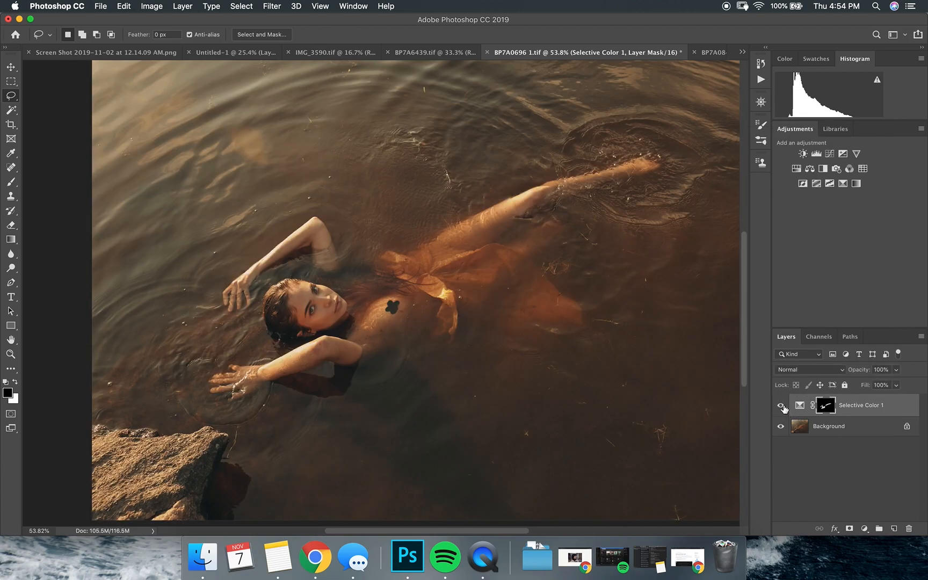
pyautogui.click(781, 406)
pyautogui.click(782, 406)
pyautogui.click(781, 406)
pyautogui.click(779, 406)
pyautogui.click(779, 406)
pyautogui.click(776, 406)
pyautogui.click(779, 406)
pyautogui.click(779, 406)
pyautogui.click(842, 153)
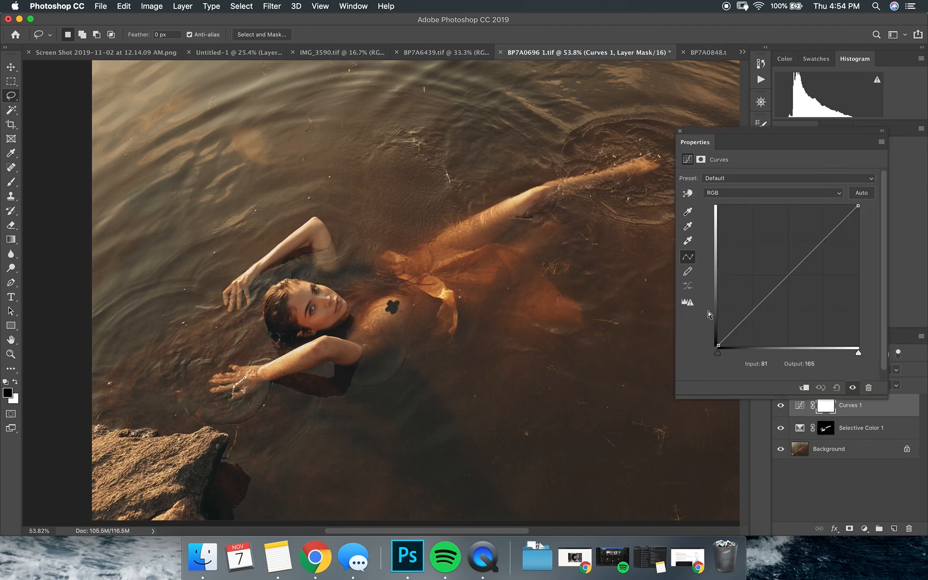
pyautogui.press('super+minus')
pyautogui.press('super+minus')
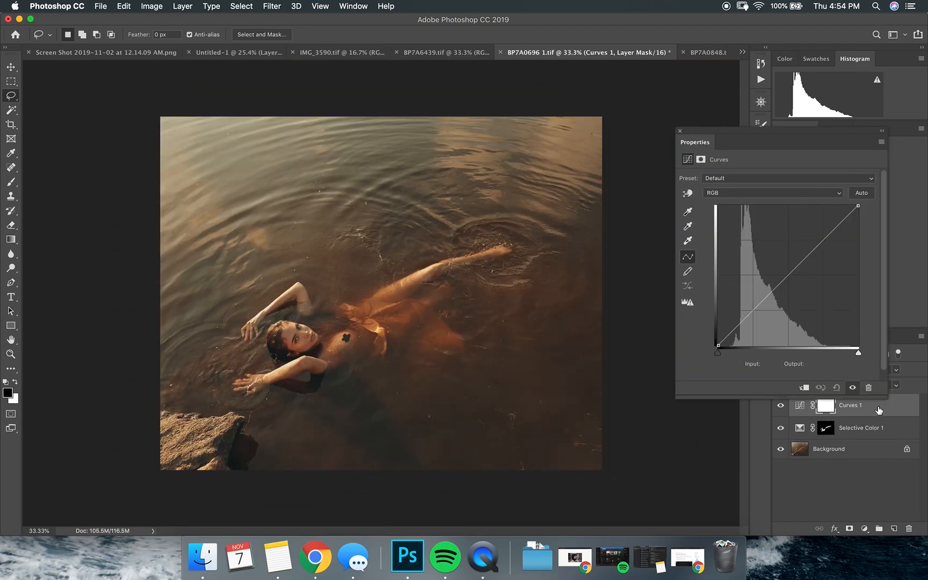
pyautogui.click(680, 130)
pyautogui.press('Delete')
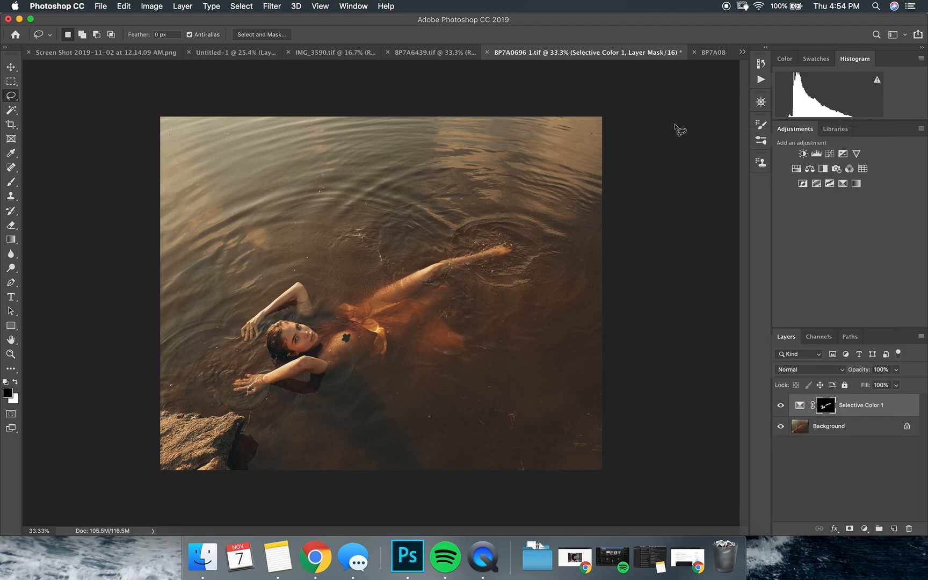
# Add a Curves adjustment with its black point at about input 10, output 9, and curve points at 39/32 and about 100/97
pyautogui.click(832, 155)
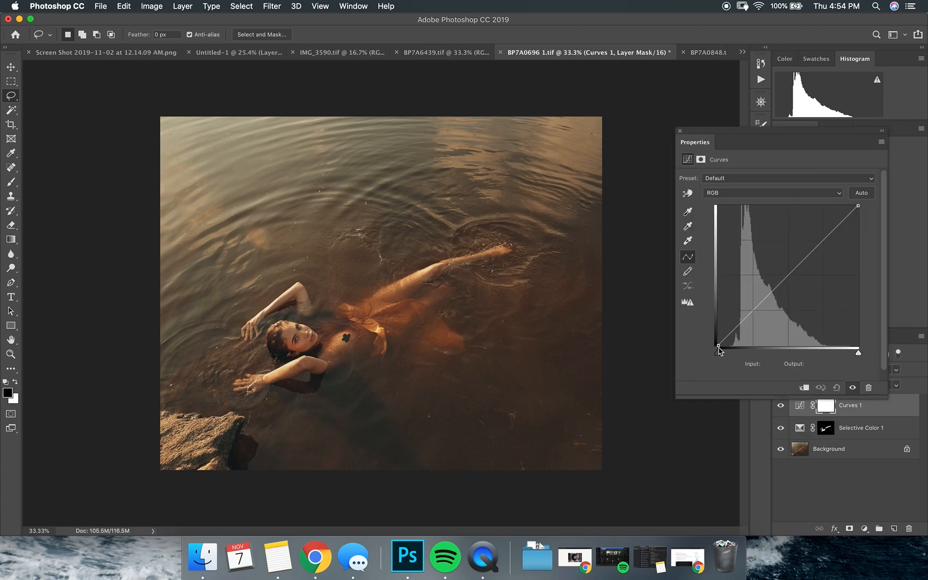
pyautogui.moveTo(720, 343); pyautogui.dragTo(723, 342)
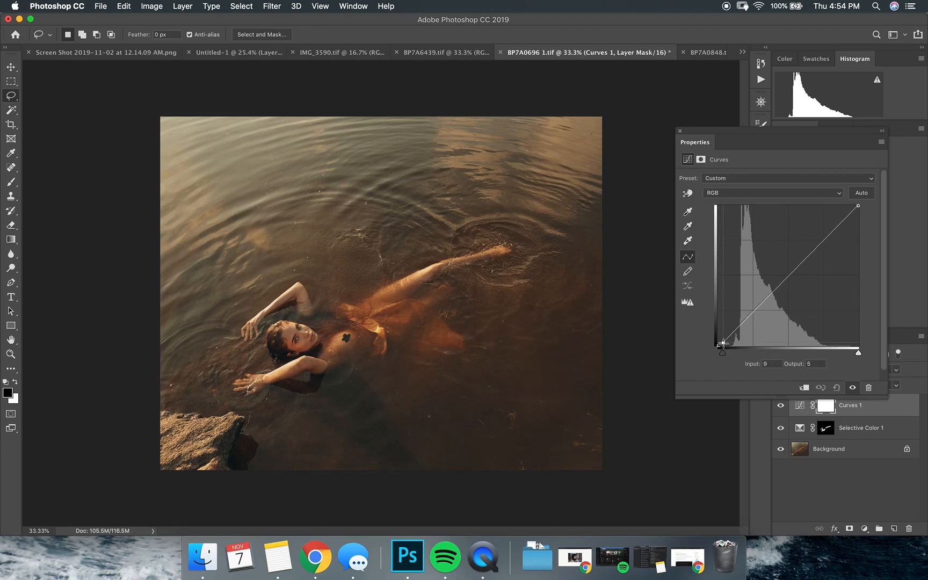
pyautogui.moveTo(722, 343); pyautogui.dragTo(701, 338)
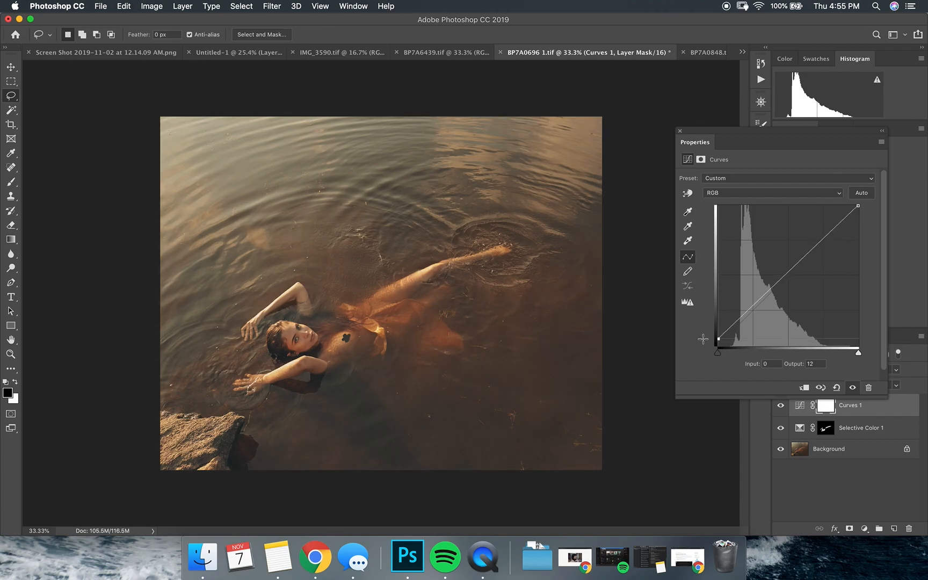
pyautogui.moveTo(703, 339); pyautogui.dragTo(724, 339)
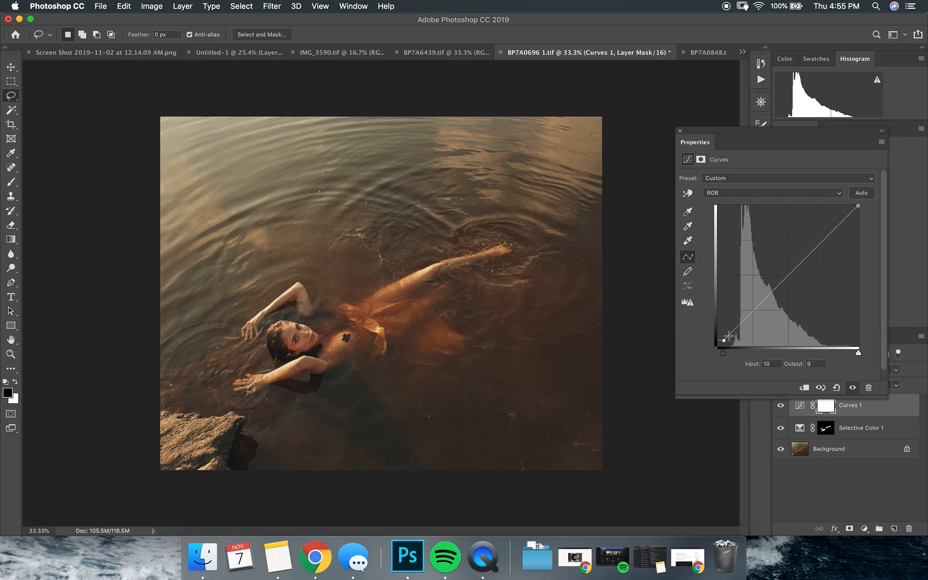
pyautogui.moveTo(747, 318); pyautogui.dragTo(739, 327)
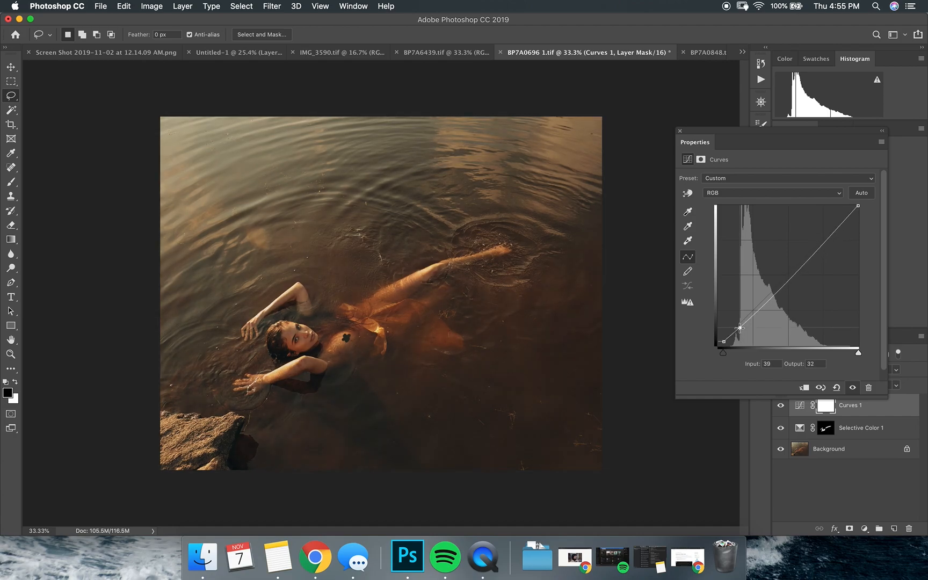
pyautogui.moveTo(775, 292); pyautogui.dragTo(773, 292)
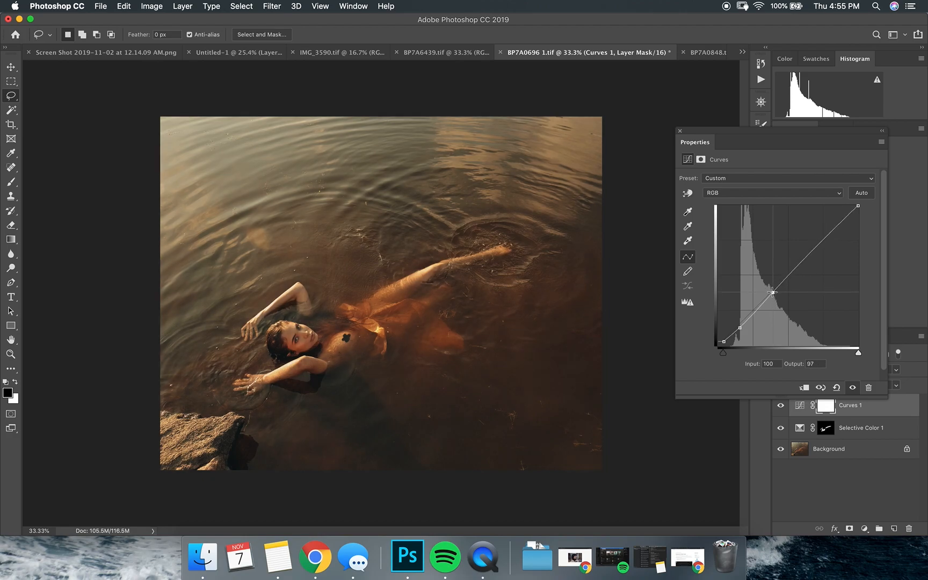
# Lower the curve's white point to output 232 and add two points on its upper part to shape the highlights
pyautogui.click(859, 210)
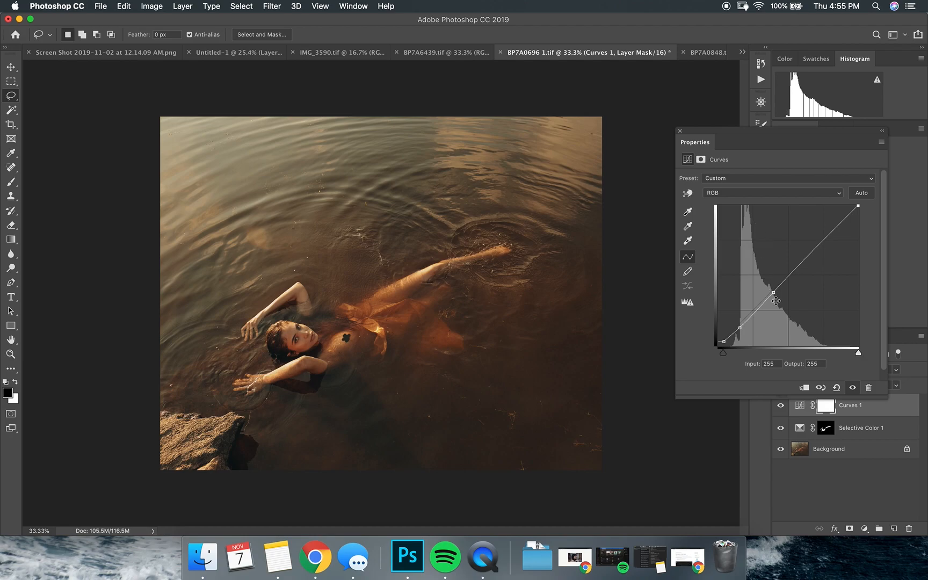
pyautogui.moveTo(860, 212); pyautogui.dragTo(875, 223)
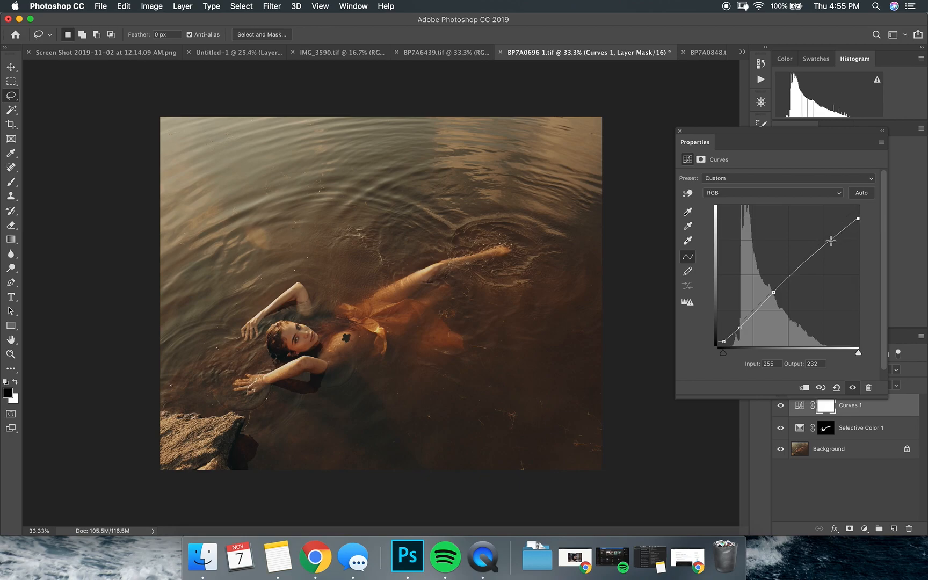
pyautogui.moveTo(827, 245)
pyautogui.mouseDown()
pyautogui.moveTo(827, 233)
pyautogui.moveTo(821, 243)
pyautogui.mouseUp()
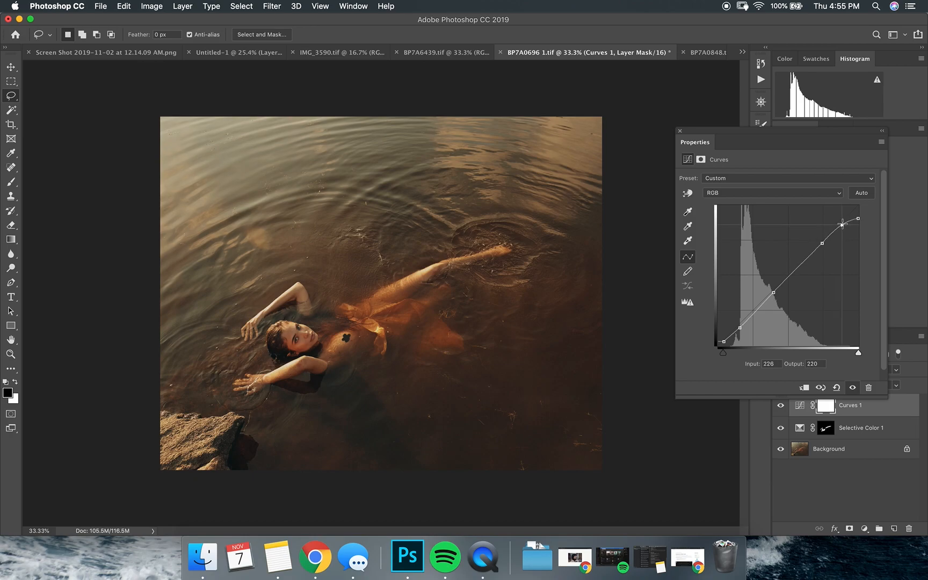
pyautogui.moveTo(842, 229); pyautogui.dragTo(842, 231)
pyautogui.click(679, 131)
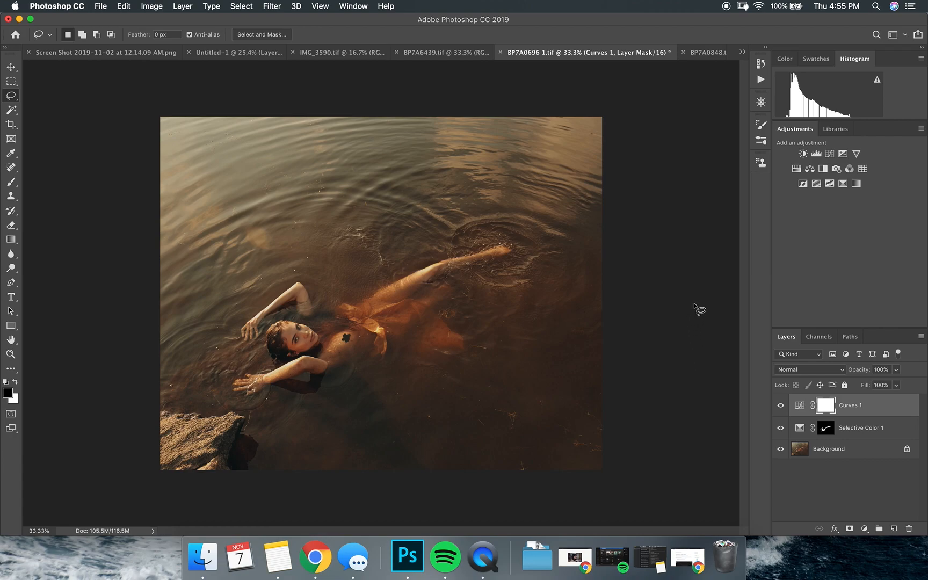
# Brush the white letters "CSO NE" over the water on a new layer and delete that layer
pyautogui.click(10, 182)
pyautogui.click(893, 528)
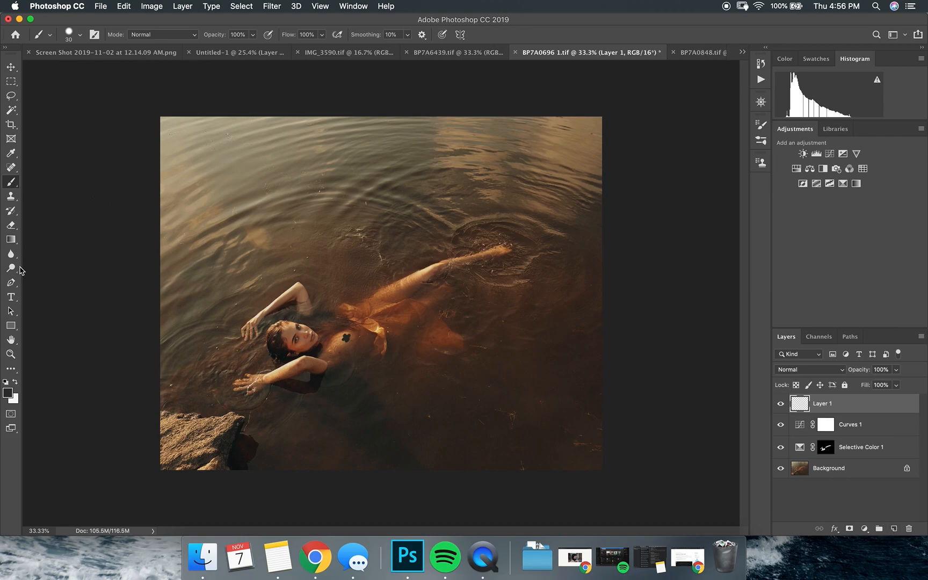
pyautogui.click(15, 382)
pyautogui.moveTo(243, 210); pyautogui.dragTo(249, 235)
pyautogui.moveTo(278, 202); pyautogui.dragTo(275, 235)
pyautogui.moveTo(314, 195)
pyautogui.mouseDown()
pyautogui.moveTo(310, 222)
pyautogui.moveTo(320, 200)
pyautogui.mouseUp()
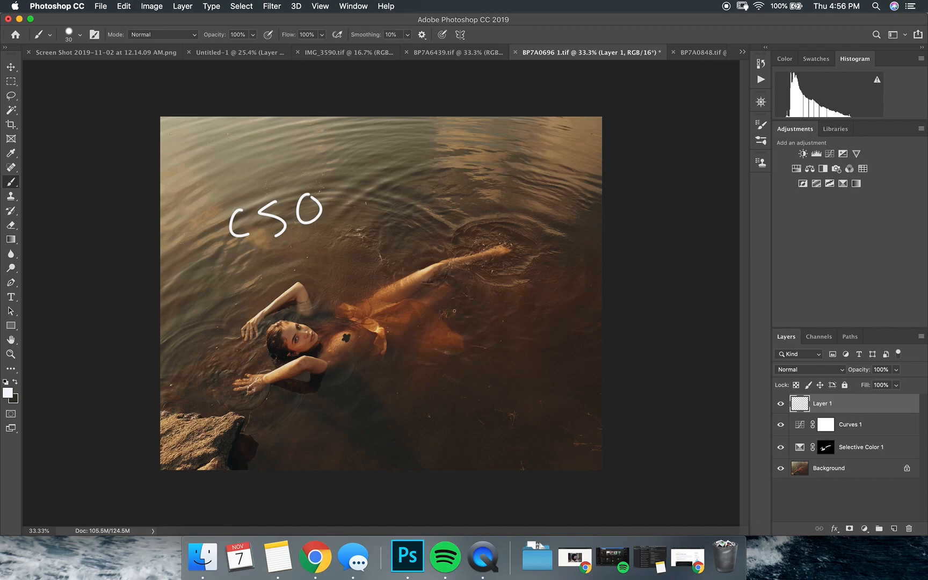
pyautogui.moveTo(394, 196)
pyautogui.mouseDown()
pyautogui.moveTo(393, 224)
pyautogui.moveTo(412, 199)
pyautogui.moveTo(445, 218)
pyautogui.moveTo(445, 233)
pyautogui.mouseUp()
pyautogui.moveTo(440, 192)
pyautogui.mouseDown()
pyautogui.moveTo(464, 183)
pyautogui.moveTo(463, 201)
pyautogui.mouseUp()
pyautogui.moveTo(443, 235); pyautogui.dragTo(468, 226)
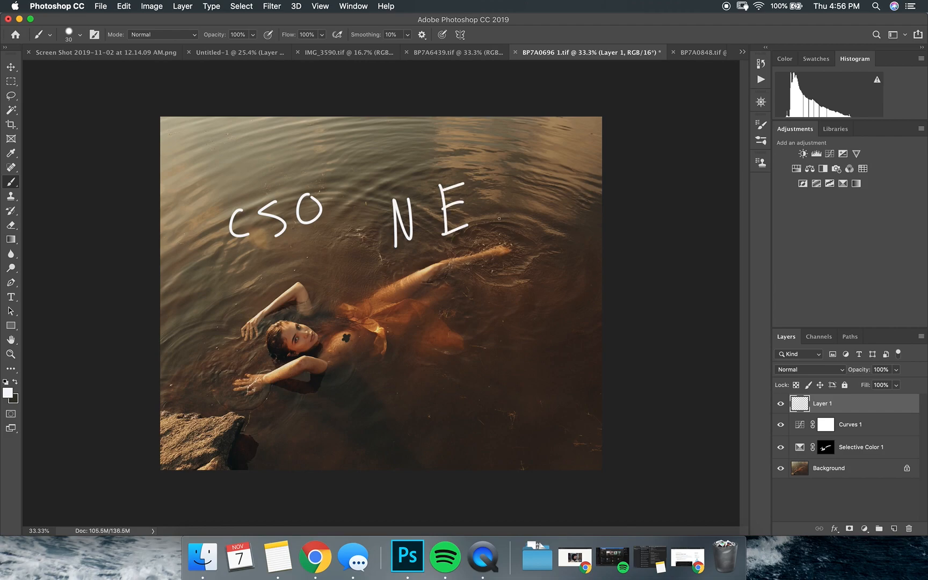
pyautogui.press('BackSpace')
pyautogui.press('x')
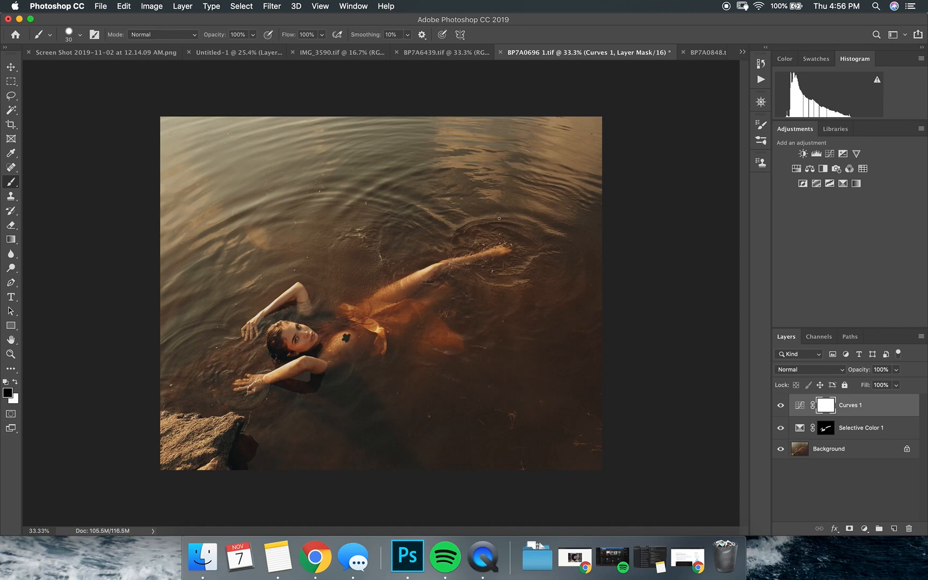
# Create a new layer on top and stamp all visible layers into it
pyautogui.press('super+alt+shift+n')
pyautogui.press('x')
pyautogui.press('super+alt+shift+e')
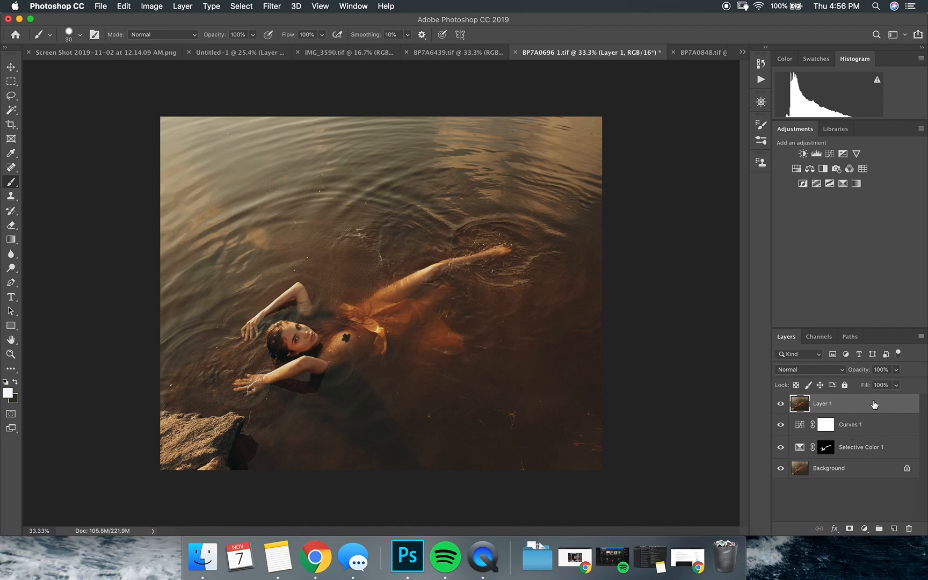
# Apply Levels to the merged layer with input black 21, input white 220, output black 5 and a slightly lowered output white
pyautogui.press('super+l')
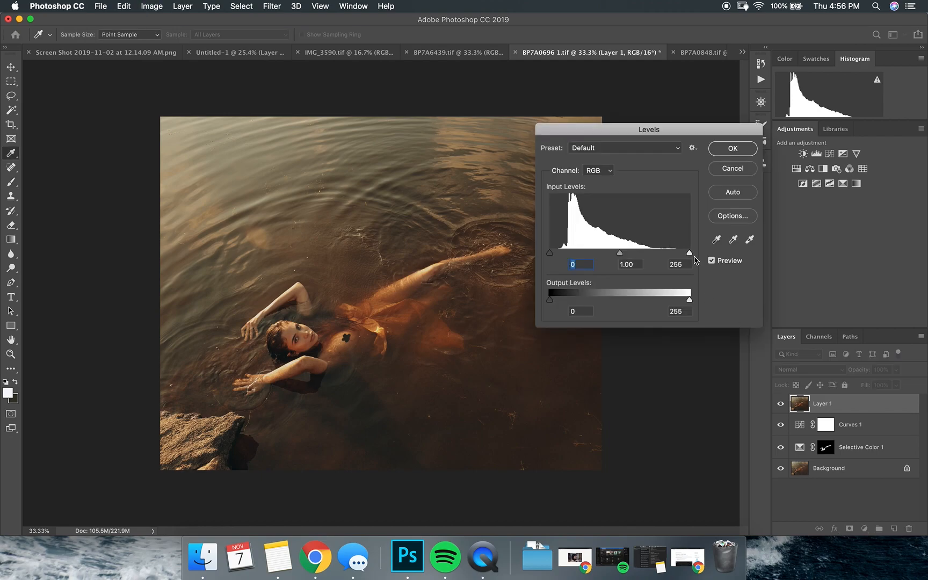
pyautogui.moveTo(689, 253); pyautogui.dragTo(670, 255)
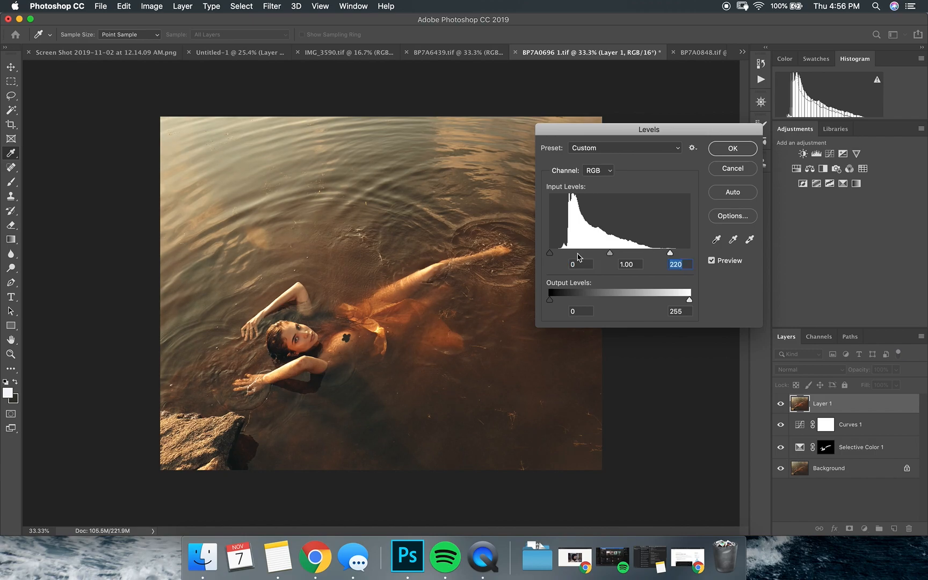
pyautogui.moveTo(550, 252); pyautogui.dragTo(561, 255)
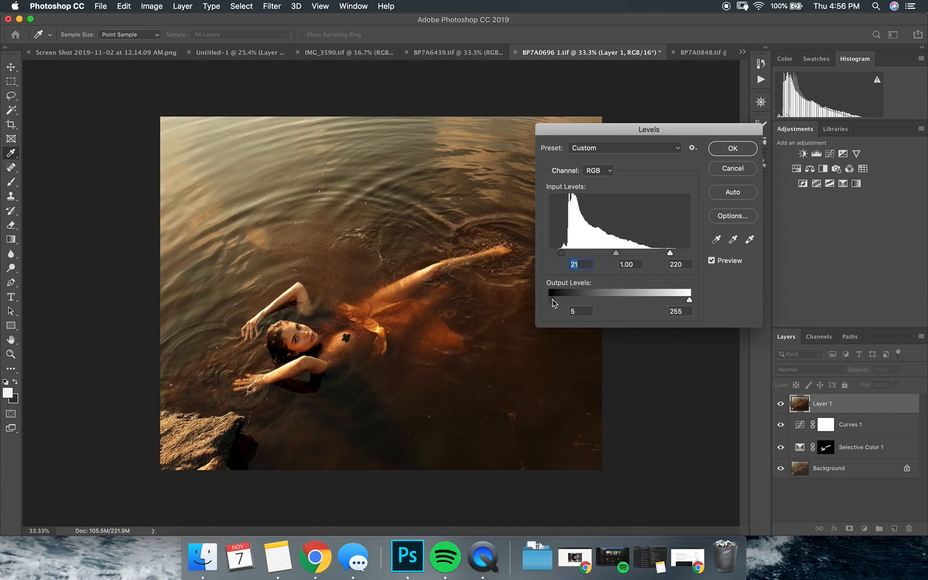
pyautogui.click(553, 303)
pyautogui.moveTo(689, 301); pyautogui.dragTo(683, 303)
pyautogui.press('Return')
# Check the merged layer's Levels effect against the original and reduce the layer's opacity to 42%
pyautogui.click(780, 406)
pyautogui.click(781, 408)
pyautogui.click(896, 370)
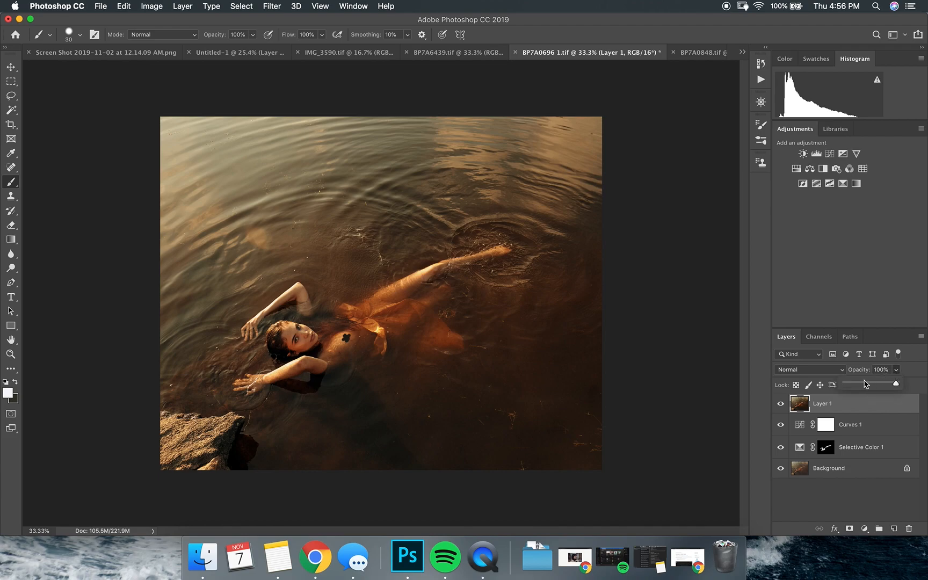
pyautogui.click(859, 384)
pyautogui.moveTo(860, 385); pyautogui.dragTo(868, 387)
# Compare the image with the merged Levels layer hidden and shown
pyautogui.click(782, 403)
pyautogui.click(782, 403)
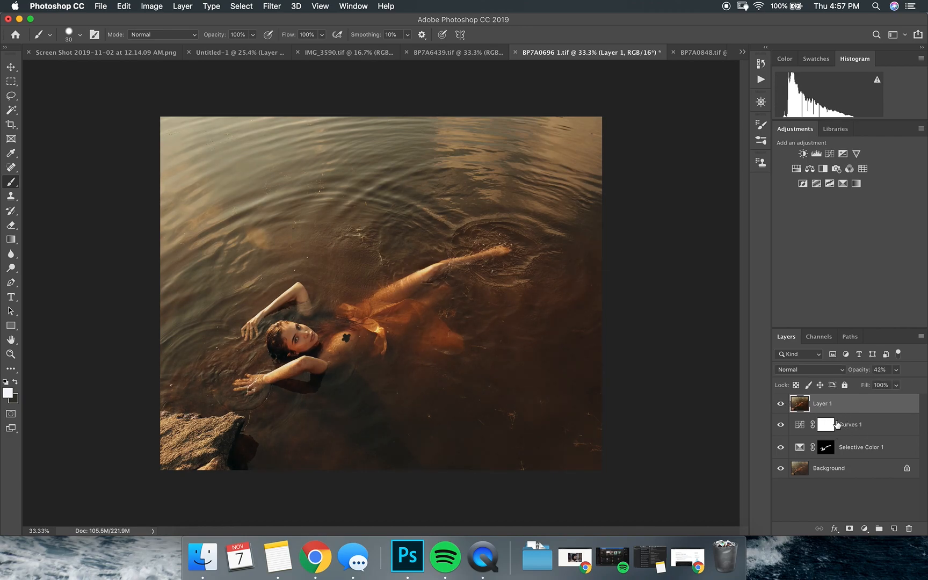
pyautogui.click(781, 403)
pyautogui.click(782, 403)
pyautogui.click(782, 404)
pyautogui.click(781, 404)
pyautogui.click(782, 404)
pyautogui.click(781, 404)
pyautogui.click(782, 403)
pyautogui.click(782, 403)
pyautogui.click(782, 403)
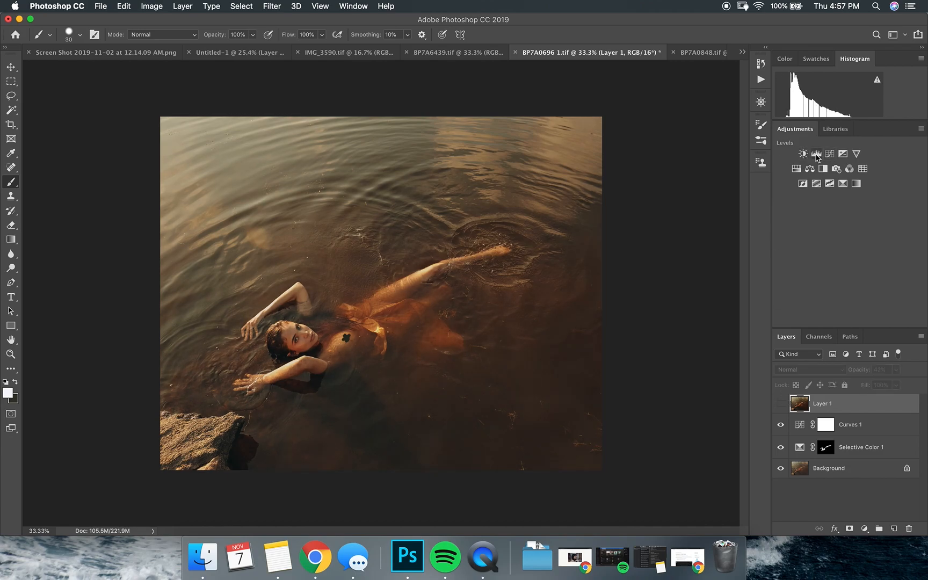
# Try a Brightness/Contrast adjustment with contrast 40, compare it with the merged layer, and delete the adjustment
pyautogui.click(803, 153)
pyautogui.click(815, 226)
pyautogui.click(780, 405)
pyautogui.click(780, 425)
pyautogui.click(781, 405)
pyautogui.click(780, 425)
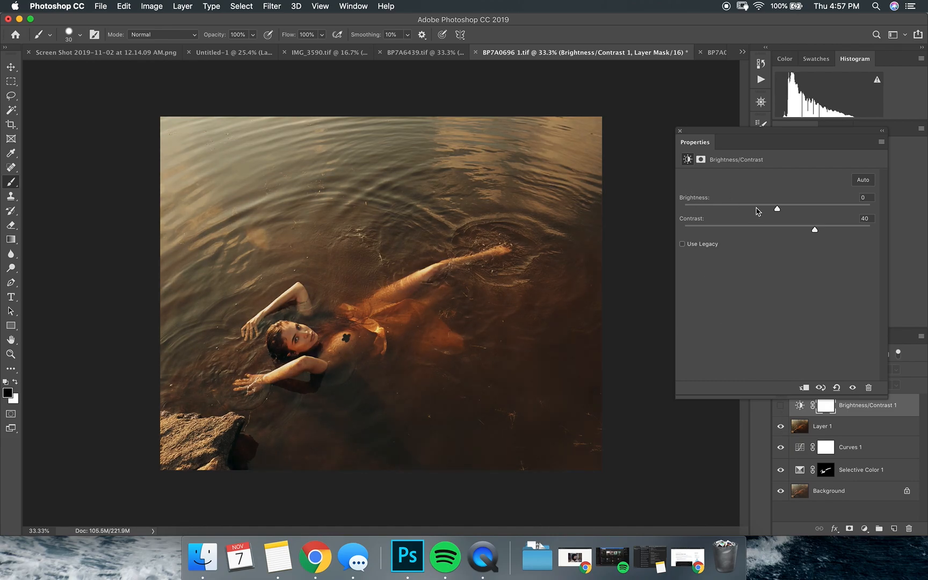
pyautogui.click(796, 228)
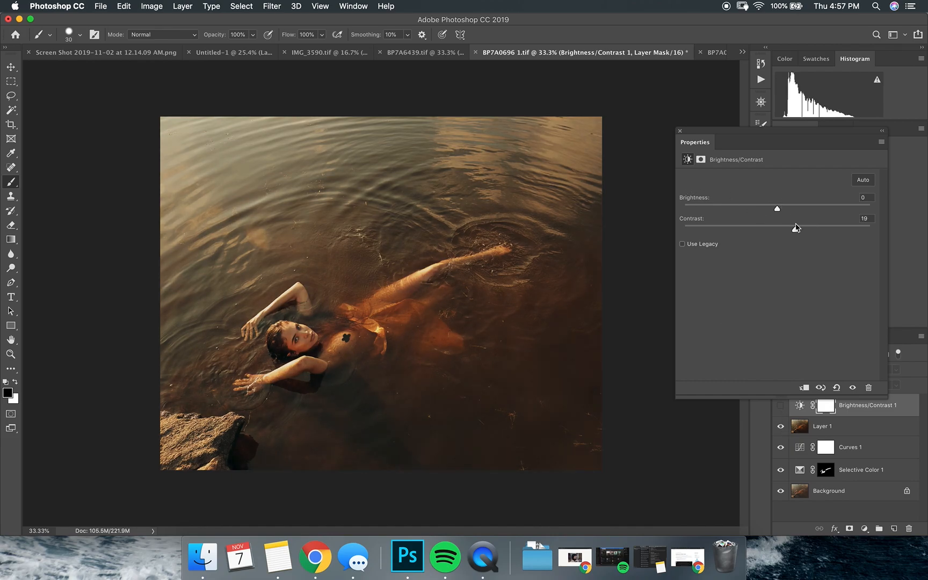
pyautogui.click(680, 131)
pyautogui.press('Delete')
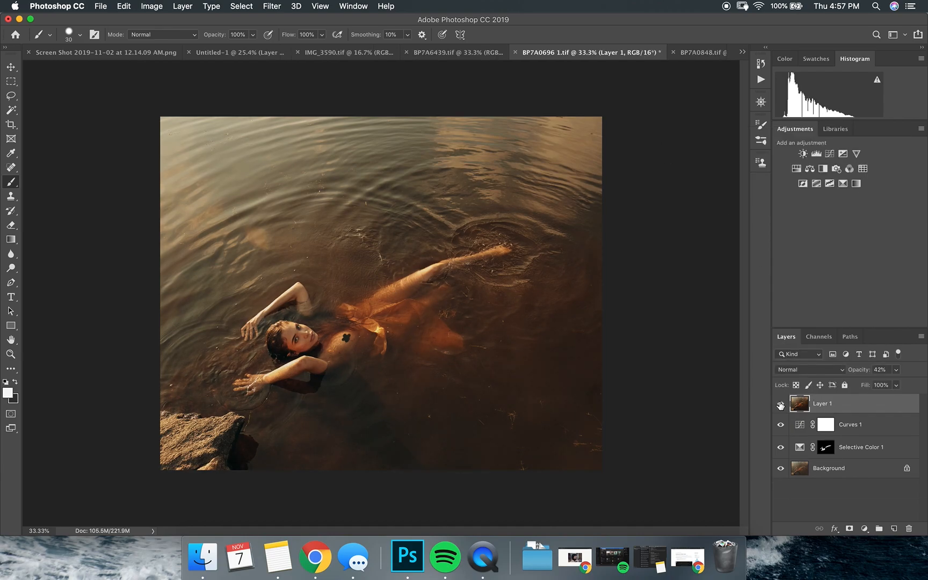
# Add a second Curves adjustment with a lowered white point and a curve point at input 195, output 163
pyautogui.click(829, 153)
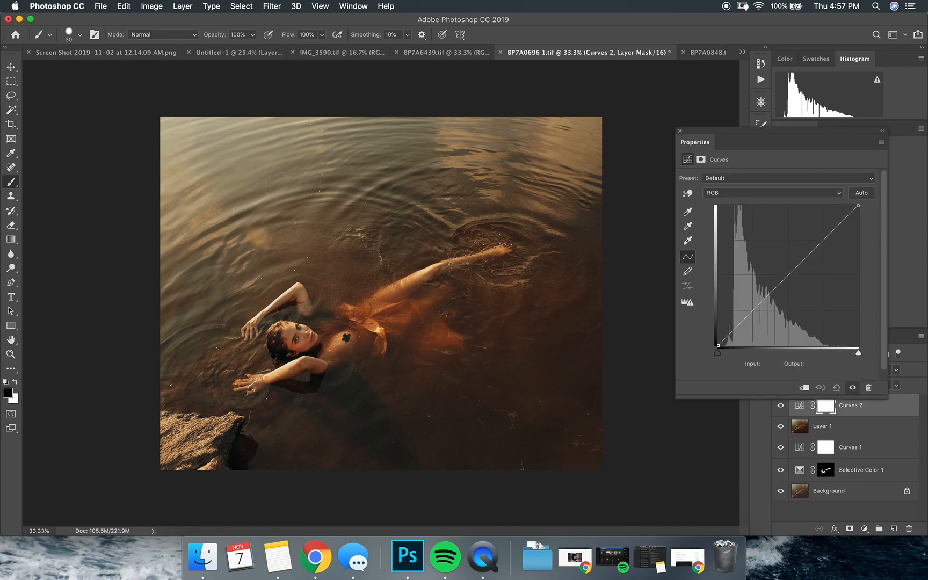
pyautogui.moveTo(857, 207); pyautogui.dragTo(870, 222)
pyautogui.moveTo(825, 248); pyautogui.dragTo(825, 256)
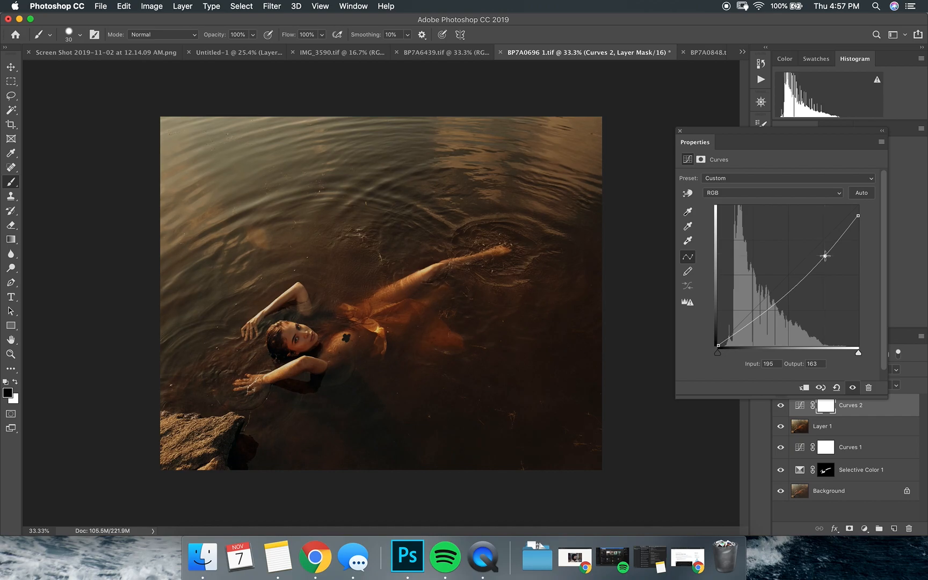
# Split the underlying layer's black Blend If slider for the second Curves layer, with its upper half at 255
pyautogui.doubleClick(900, 411)
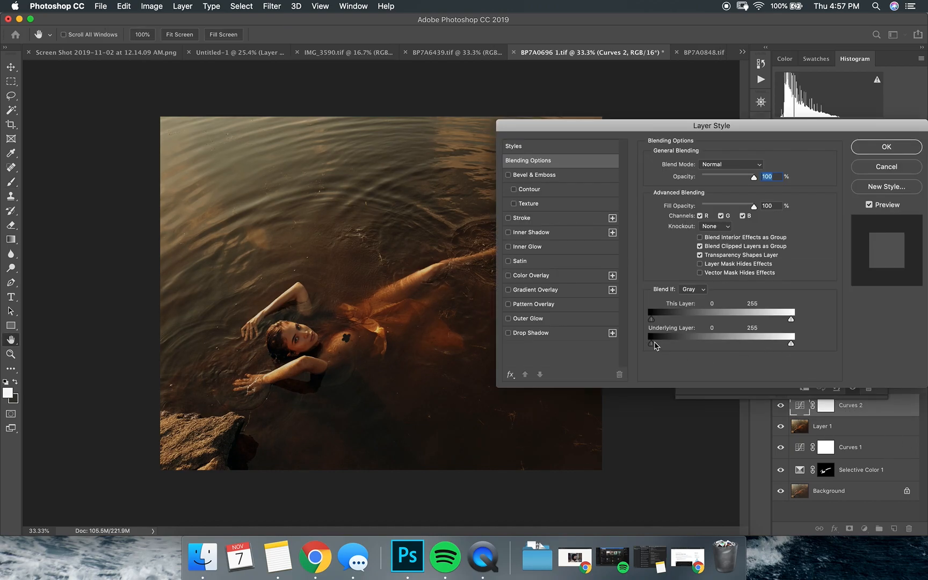
pyautogui.press('alt')
pyautogui.moveTo(653, 347); pyautogui.dragTo(820, 360)
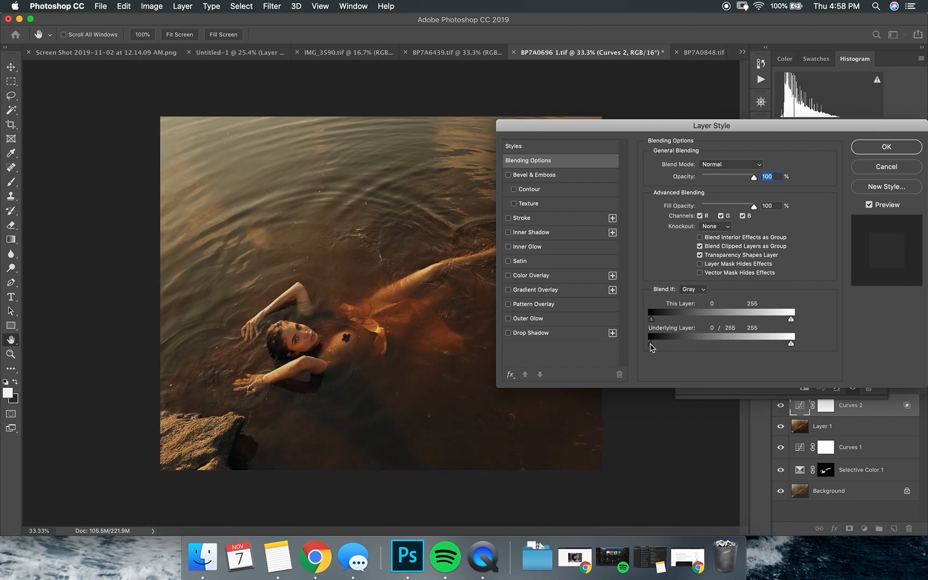
pyautogui.moveTo(650, 347); pyautogui.dragTo(737, 347)
pyautogui.press('Return')
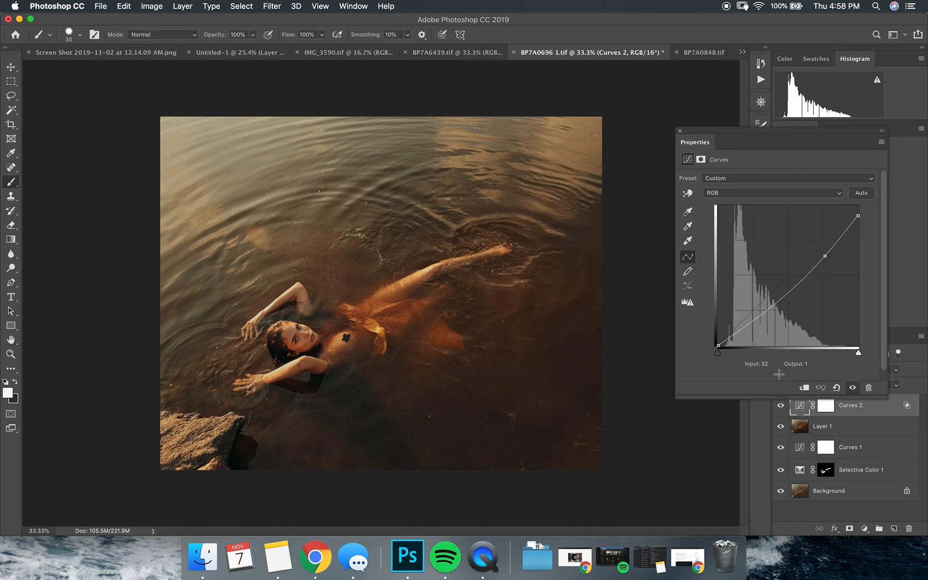
# Compare the second Curves layer hidden and shown, both on the full image and close up on the woman's face and arms
pyautogui.click(680, 129)
pyautogui.click(781, 405)
pyautogui.click(780, 406)
pyautogui.click(781, 406)
pyautogui.scroll(2, 315, 320)
pyautogui.scroll(5, 314, 320)
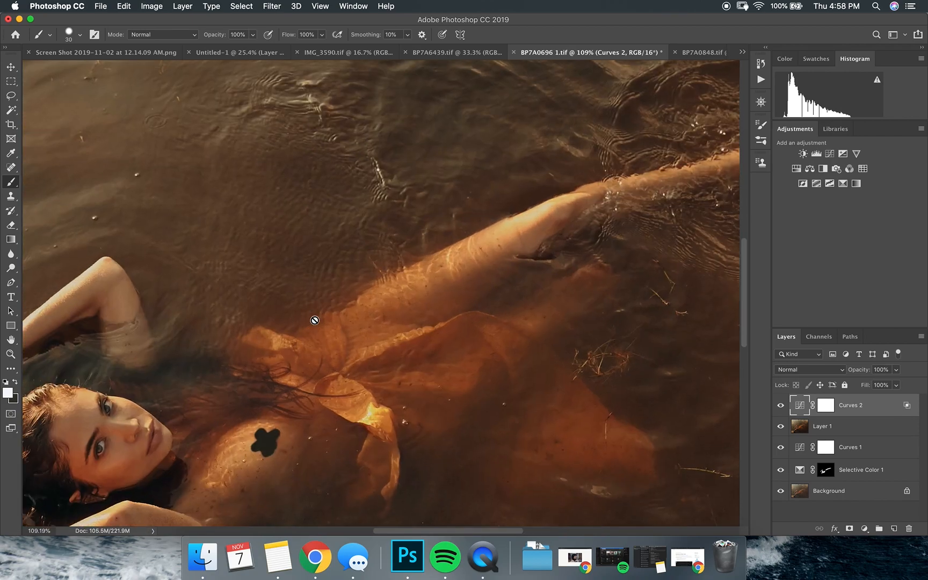
pyautogui.hscroll(-8, 315, 320)
pyautogui.scroll(3, 315, 320)
pyautogui.click(780, 406)
pyautogui.click(780, 405)
pyautogui.click(781, 406)
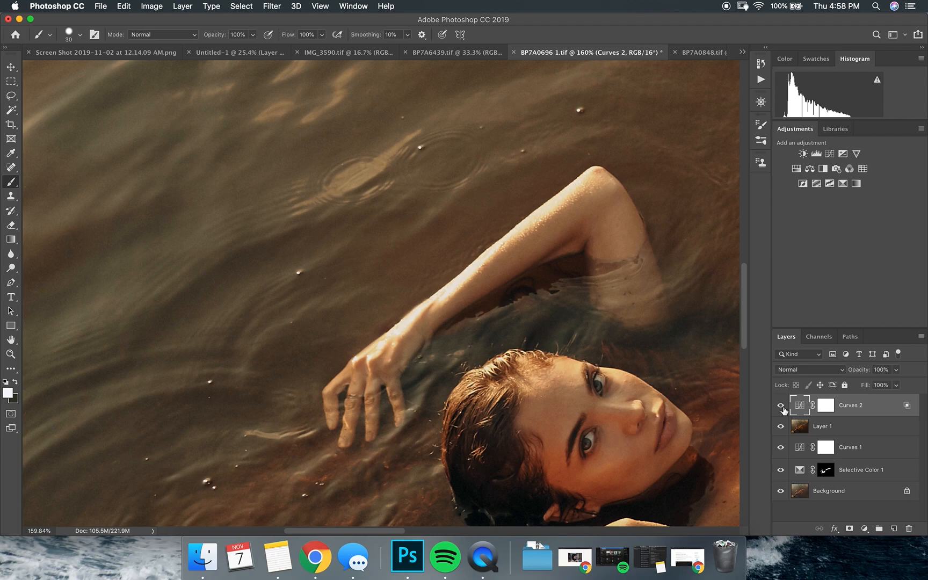
pyautogui.scroll(-3, 458, 304)
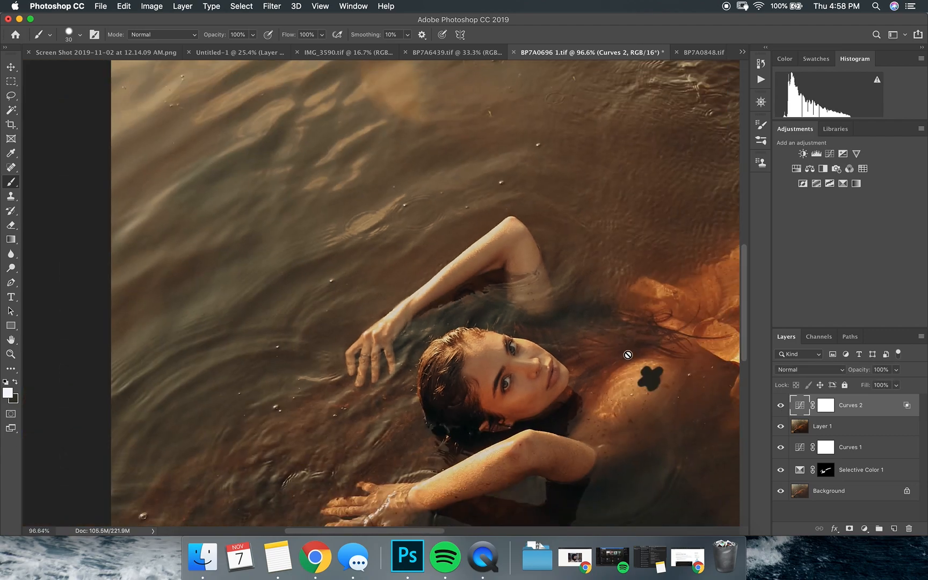
pyautogui.click(781, 406)
pyautogui.click(781, 406)
pyautogui.click(781, 406)
pyautogui.click(781, 406)
# Reduce the second Curves layer's opacity to 62% and check the effect on the whole image
pyautogui.click(895, 372)
pyautogui.moveTo(878, 388); pyautogui.dragTo(876, 384)
pyautogui.click(781, 406)
pyautogui.click(781, 406)
pyautogui.scroll(-5, 533, 341)
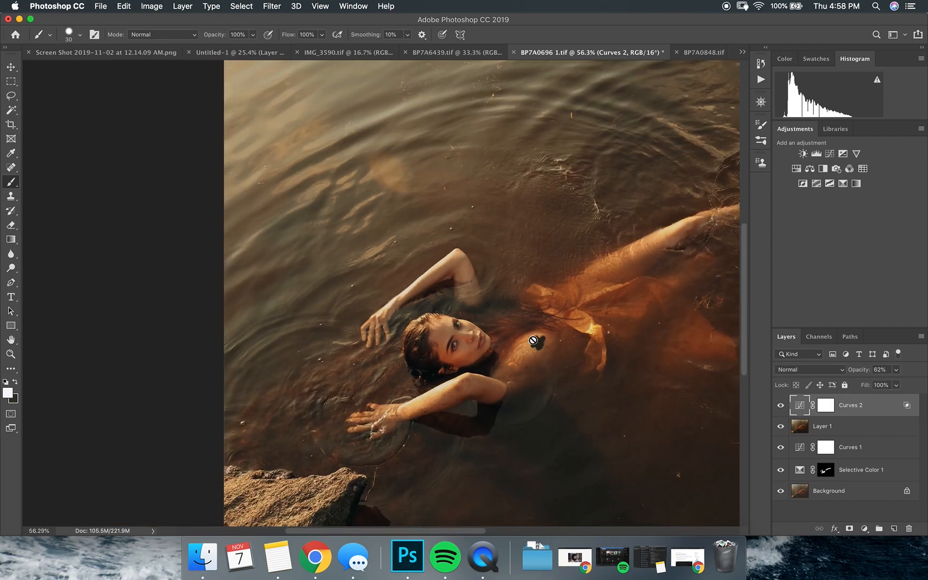
pyautogui.scroll(-3, 532, 340)
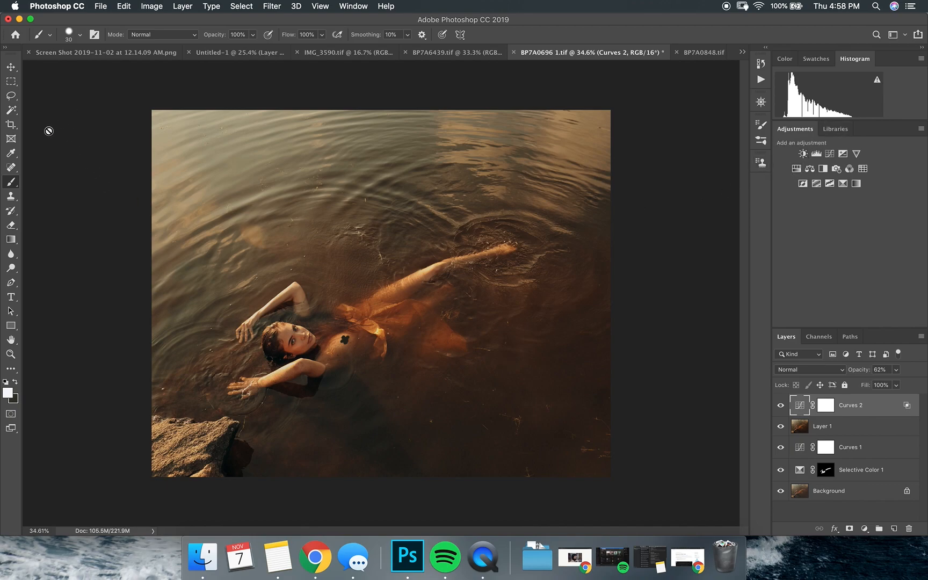
# Draw a freehand Lasso selection around the orange dress in the water
pyautogui.click(11, 96)
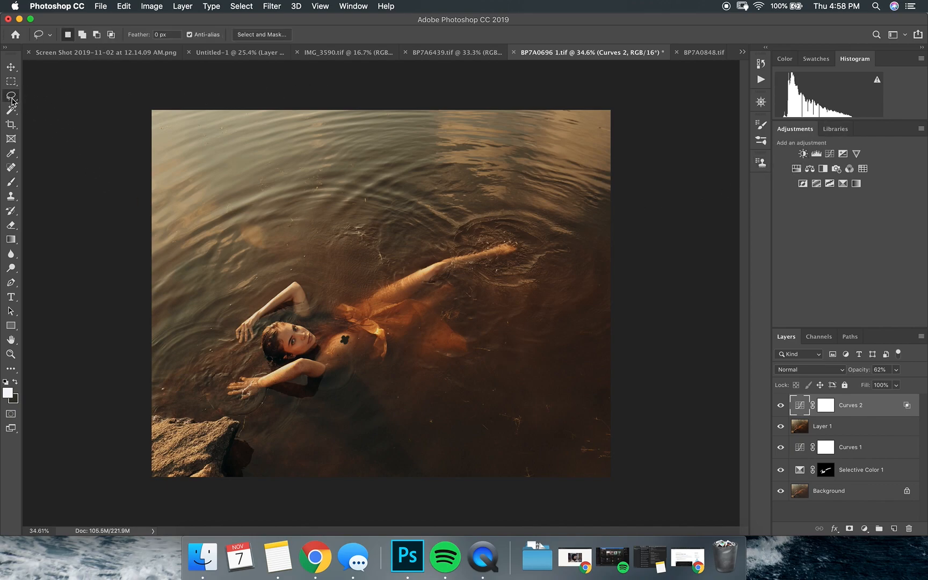
pyautogui.rightClick(12, 96)
pyautogui.click(40, 97)
pyautogui.moveTo(372, 336)
pyautogui.mouseDown()
pyautogui.moveTo(337, 310)
pyautogui.moveTo(342, 295)
pyautogui.moveTo(367, 288)
pyautogui.moveTo(440, 309)
pyautogui.moveTo(476, 346)
pyautogui.moveTo(413, 368)
pyautogui.moveTo(371, 370)
pyautogui.moveTo(373, 337)
pyautogui.mouseUp()
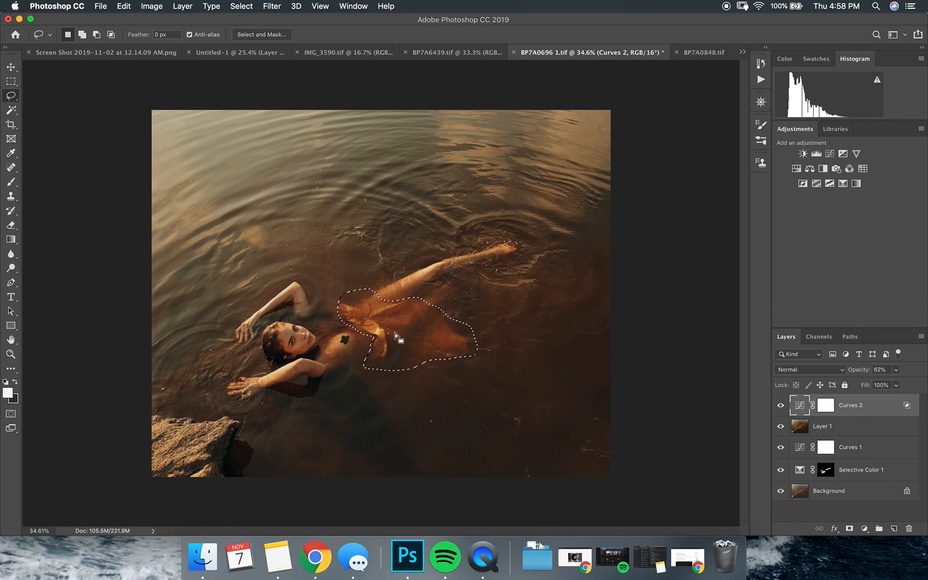
# Add a Selective Color adjustment on the selected dress with Yellows set to cyan +7, yellow +33 and black +24
pyautogui.click(842, 183)
pyautogui.click(770, 192)
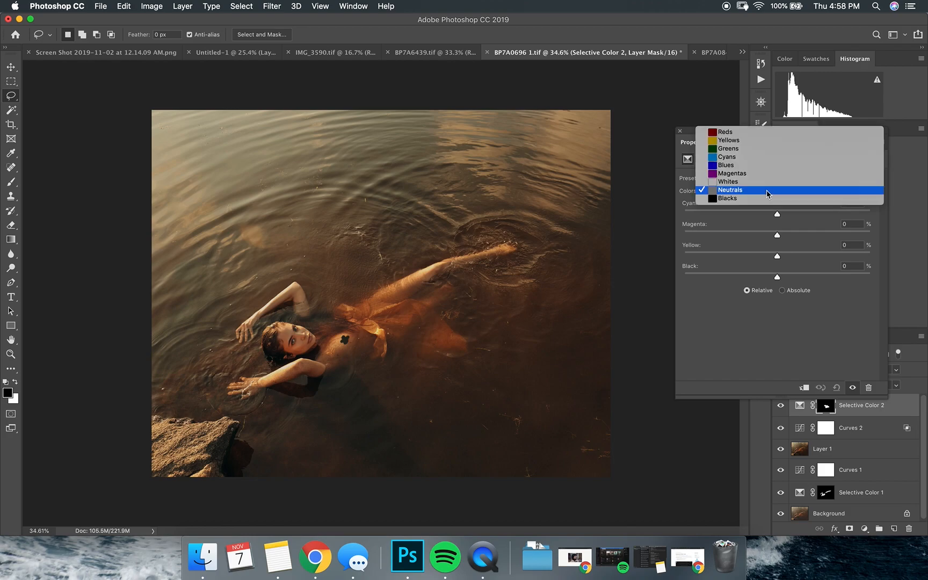
pyautogui.click(765, 142)
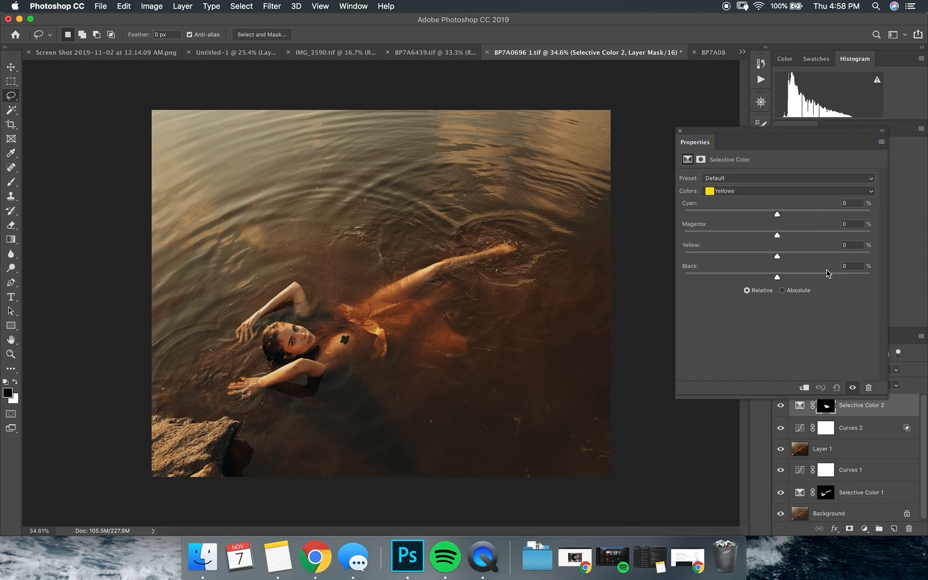
pyautogui.moveTo(777, 277); pyautogui.dragTo(815, 253)
pyautogui.moveTo(778, 239); pyautogui.dragTo(791, 218)
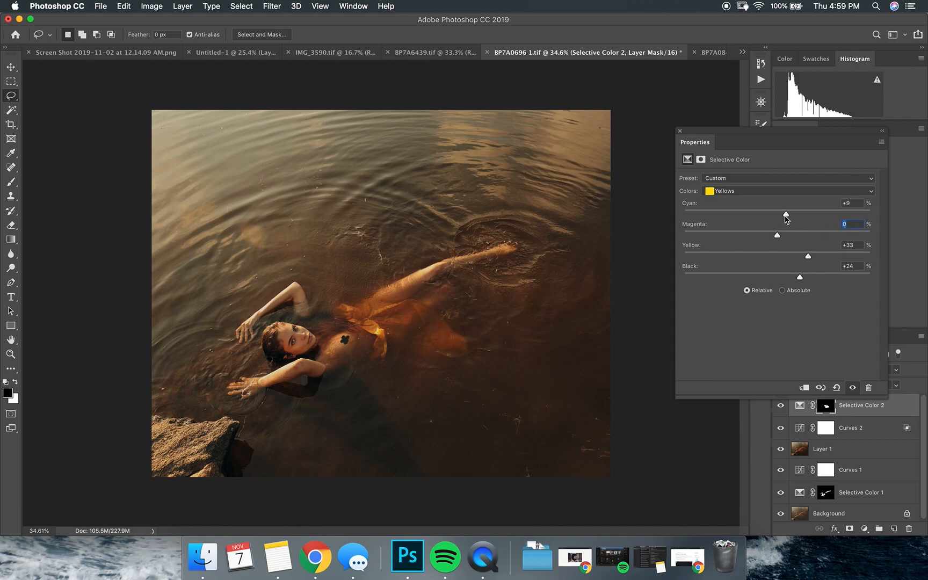
# Feather the dress Selective Color mask to 196.4 px and compare the layer hidden and shown
pyautogui.click(701, 159)
pyautogui.moveTo(840, 255); pyautogui.dragTo(835, 255)
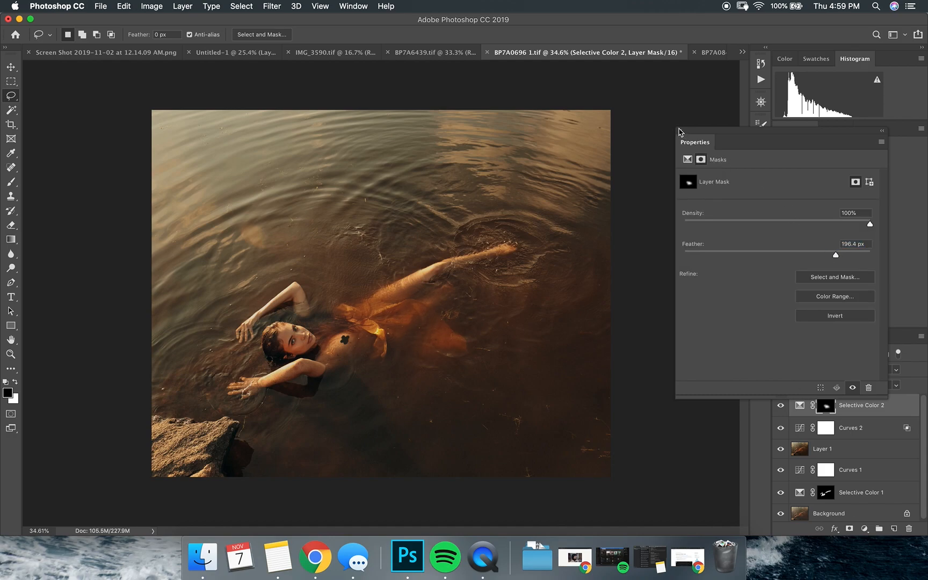
pyautogui.click(779, 406)
pyautogui.click(781, 407)
pyautogui.click(782, 406)
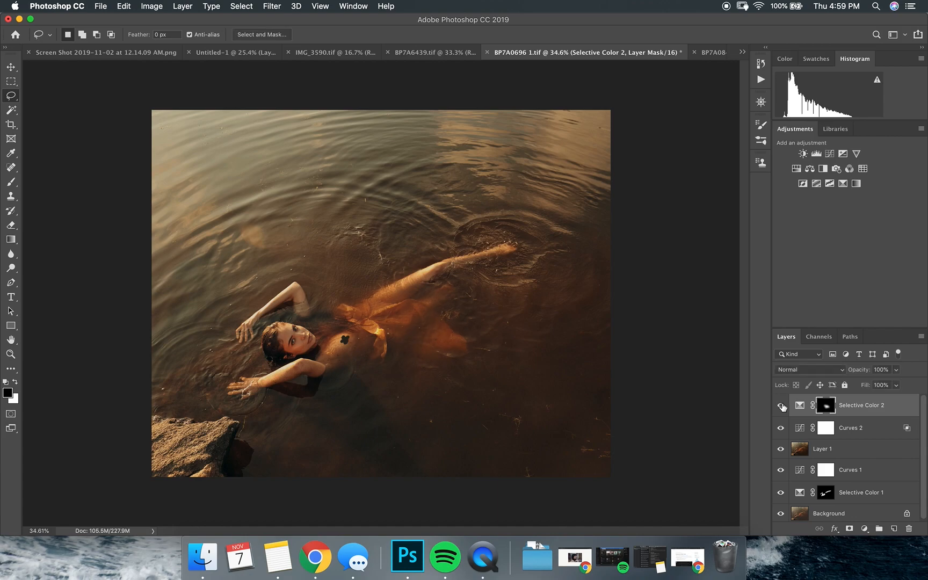
# Try a Brightness/Contrast adjustment with brightness -14 and contrast 9 on the whole image, and delete it
pyautogui.scroll(-5, 504, 334)
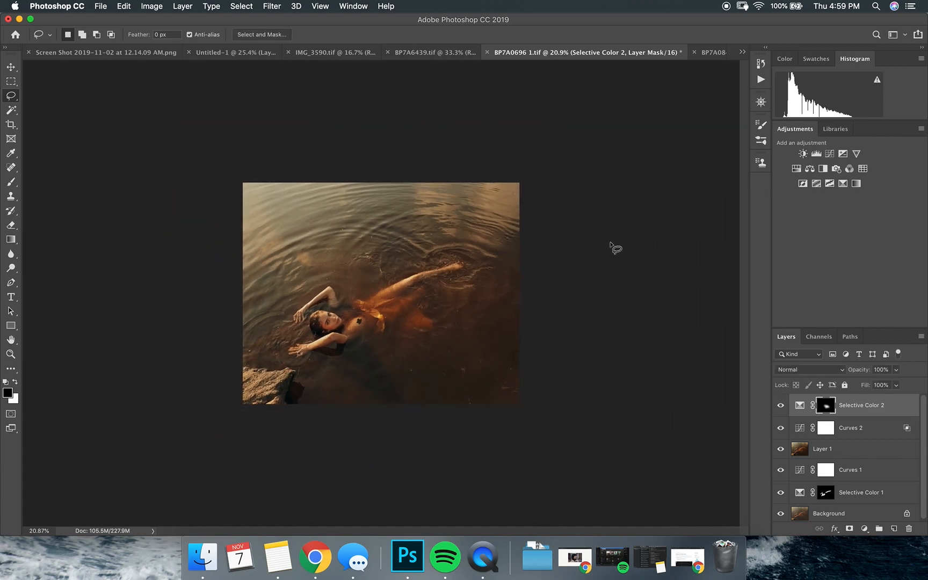
pyautogui.scroll(3, 612, 247)
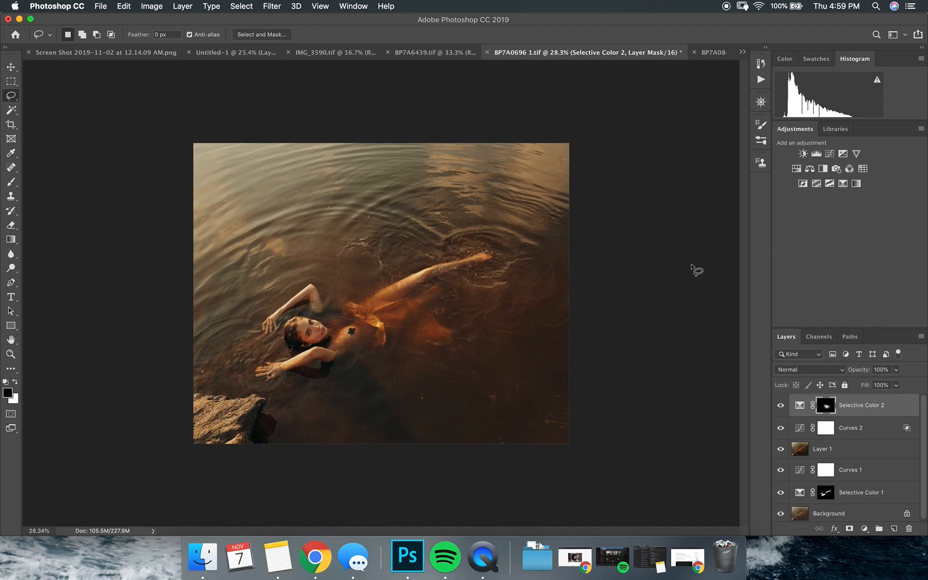
pyautogui.click(802, 154)
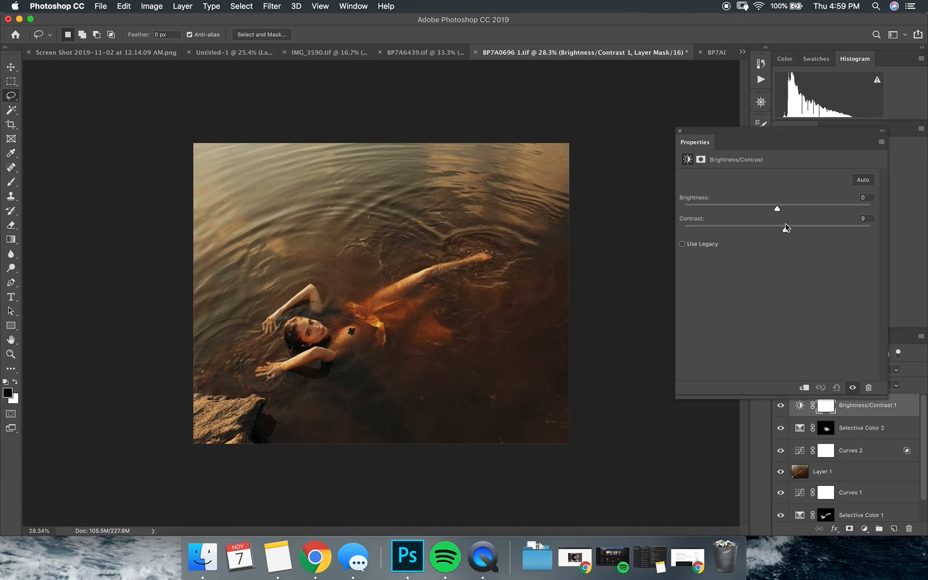
pyautogui.moveTo(777, 209); pyautogui.dragTo(768, 209)
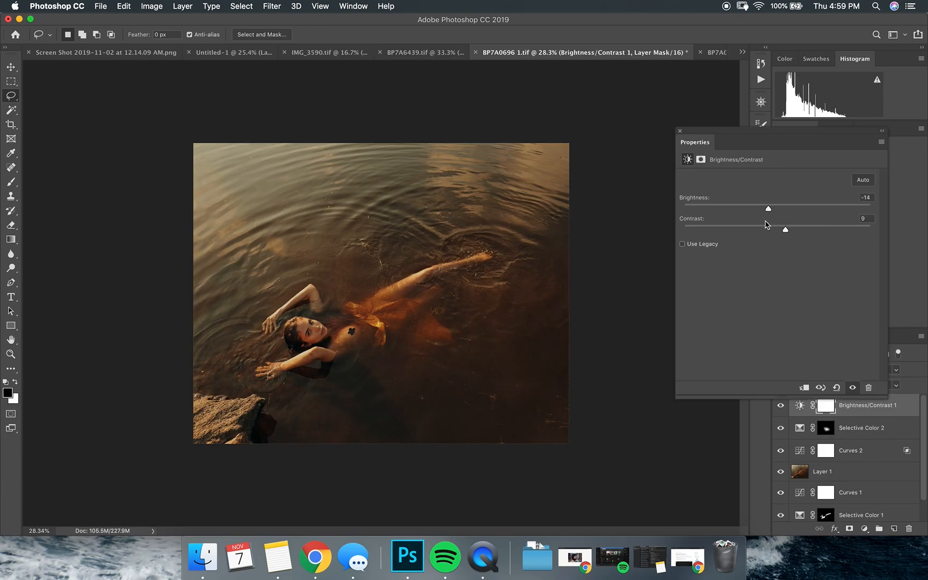
pyautogui.press('BackSpace')
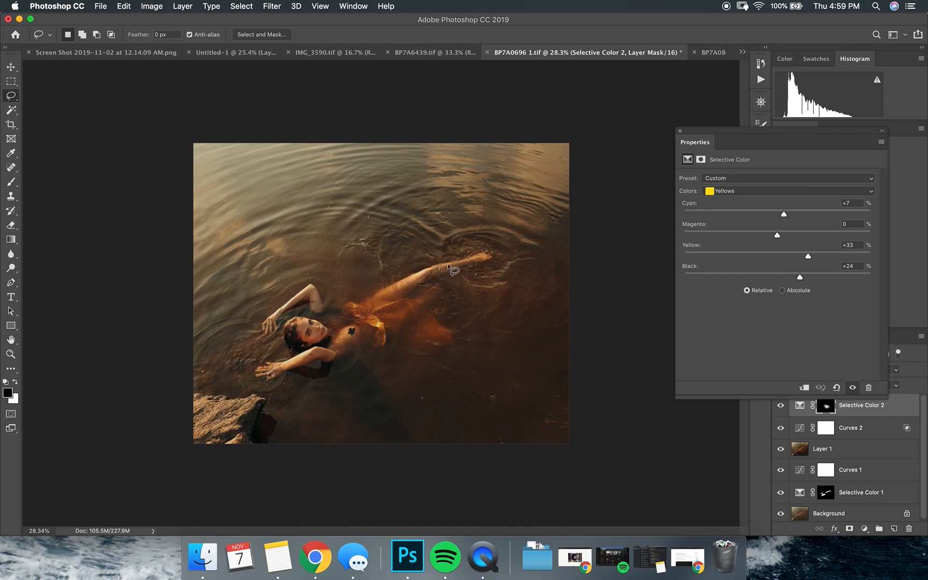